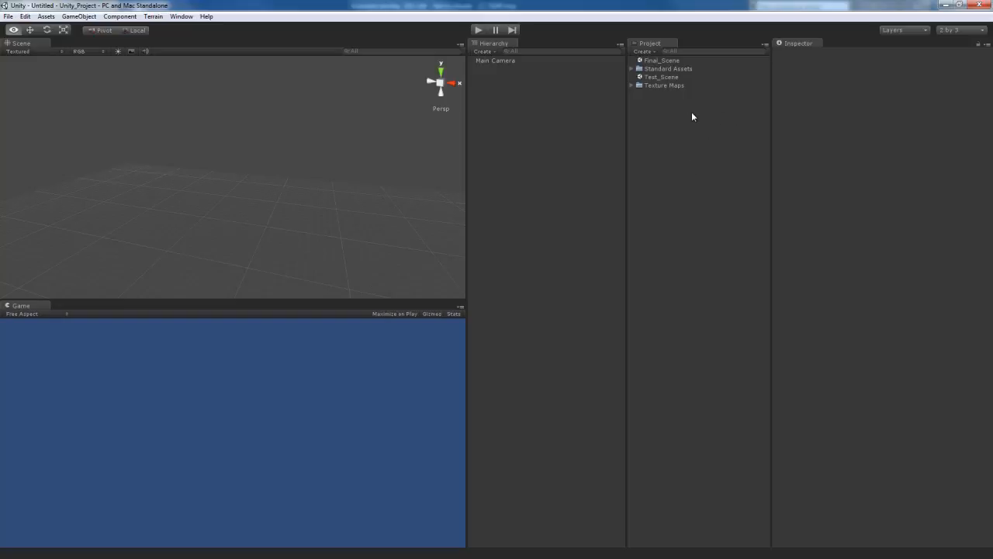
- Open the Test_Scene scene and frame its ground and lights in the scene view
double_click(667, 77)
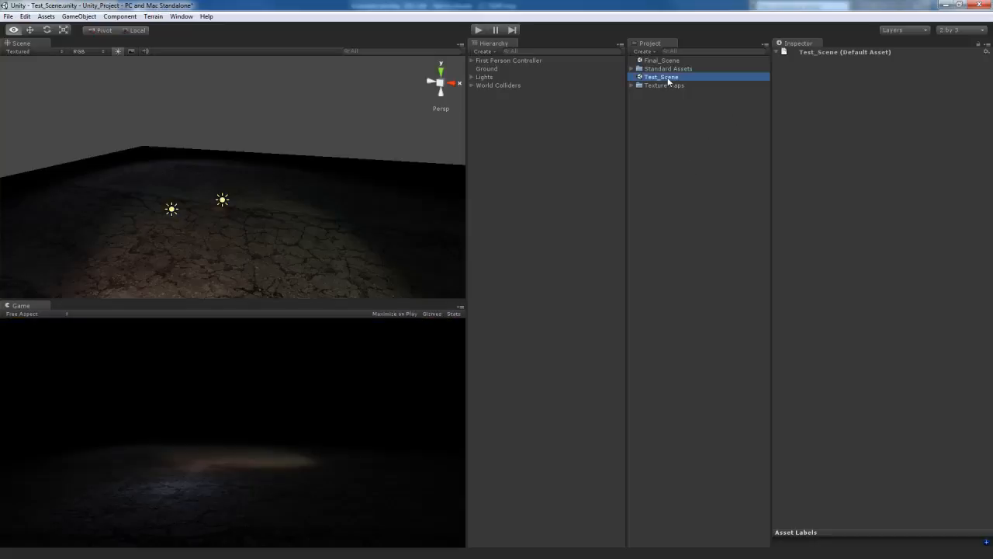
mouse_move(340, 244)
right_down()
mouse_move(221, 234)
mouse_move(258, 263)
mouse_move(321, 261)
mouse_move(319, 187)
mouse_move(315, 200)
mouse_move(333, 189)
mouse_move(328, 233)
right_up()
key(w)
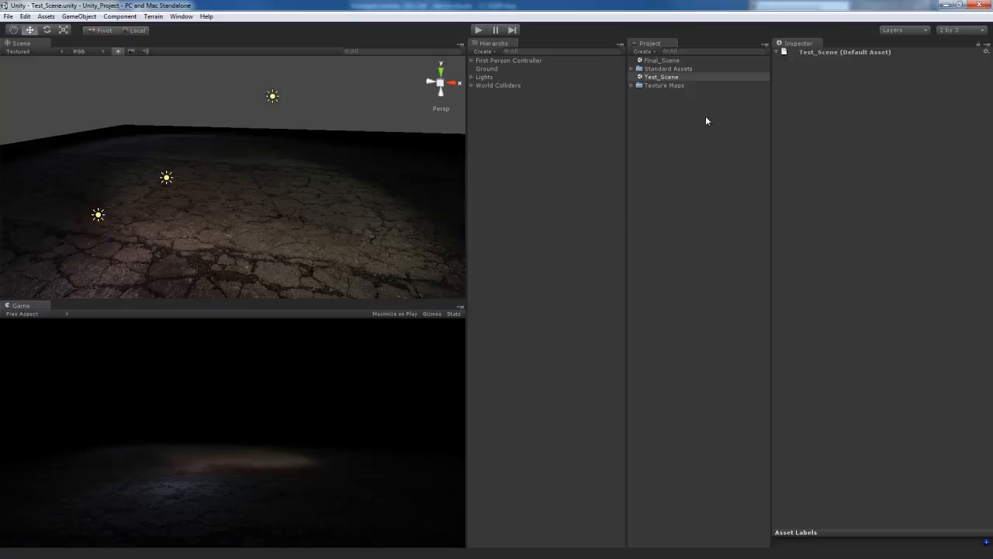
- Examine the contents of the Standard Assets and Texture Maps folders and the cracked ground in the scene
click(631, 69)
click(630, 69)
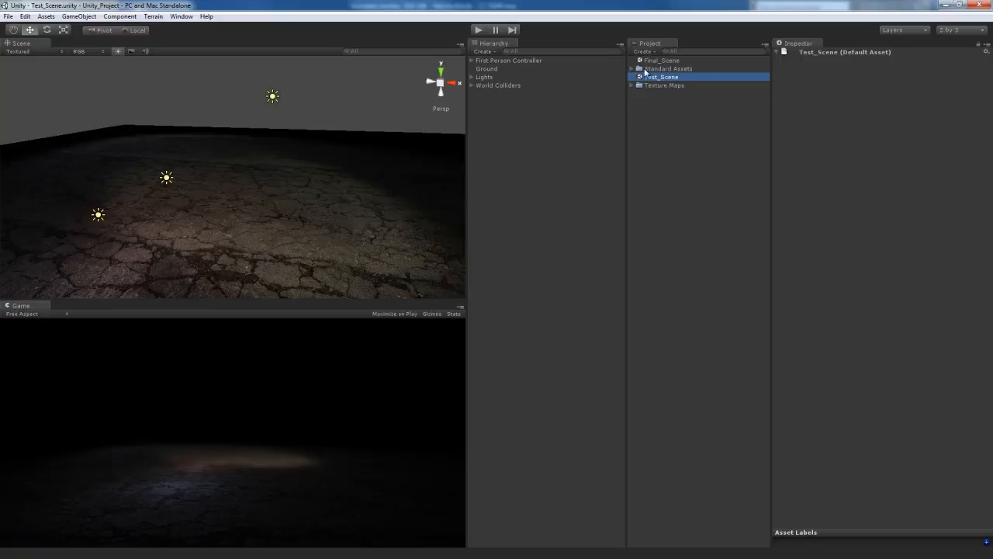
click(632, 86)
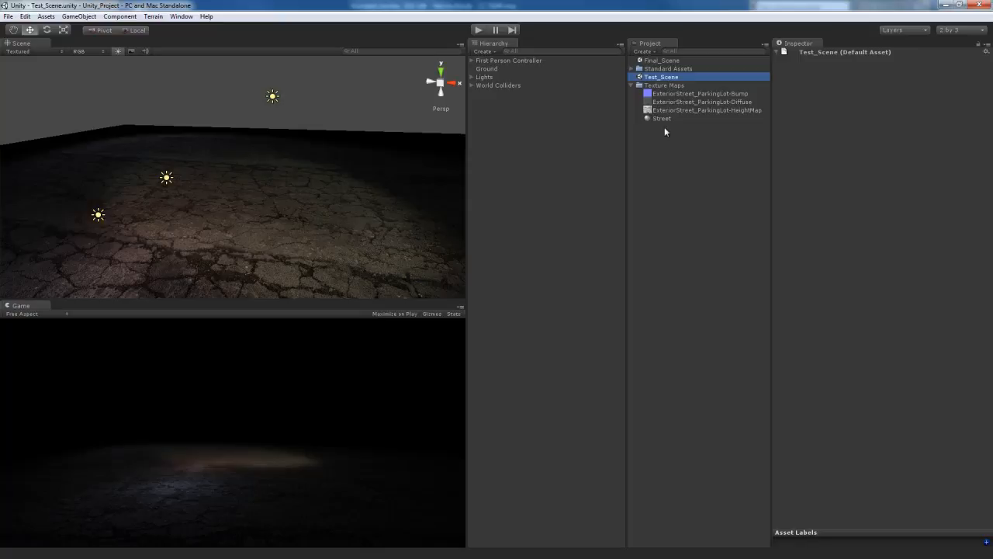
click(632, 86)
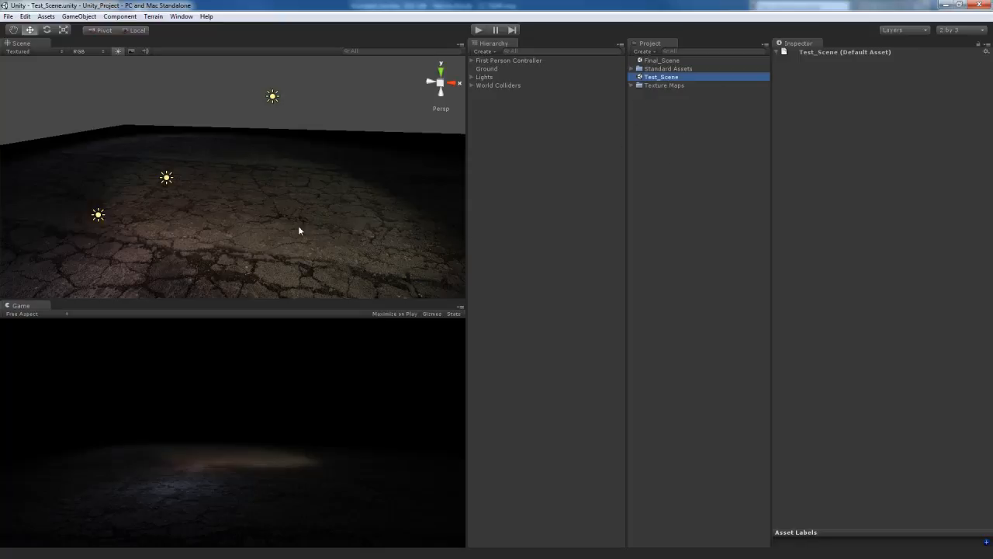
alt+drag(299, 230, 299, 223)
click(325, 200)
click(350, 245)
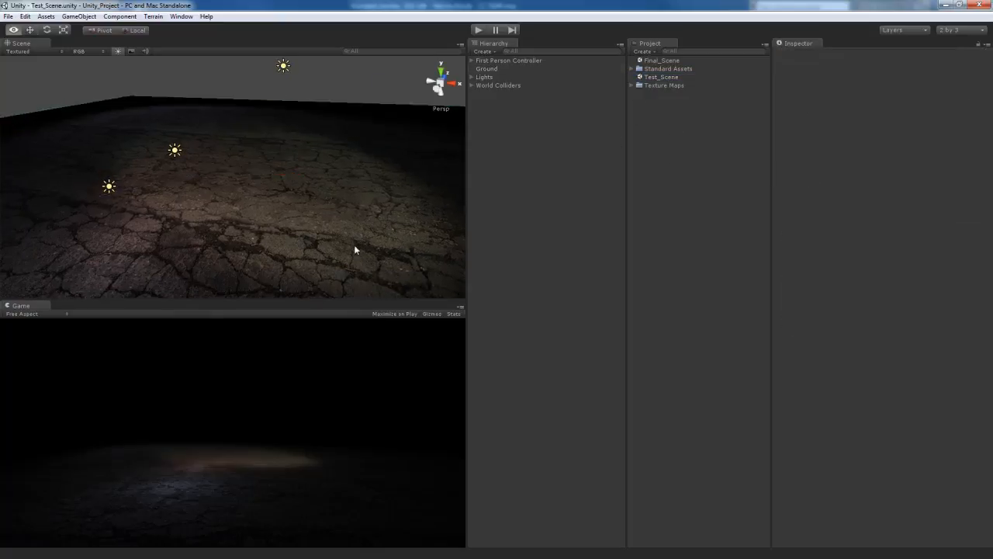
right_drag(354, 246, 358, 236)
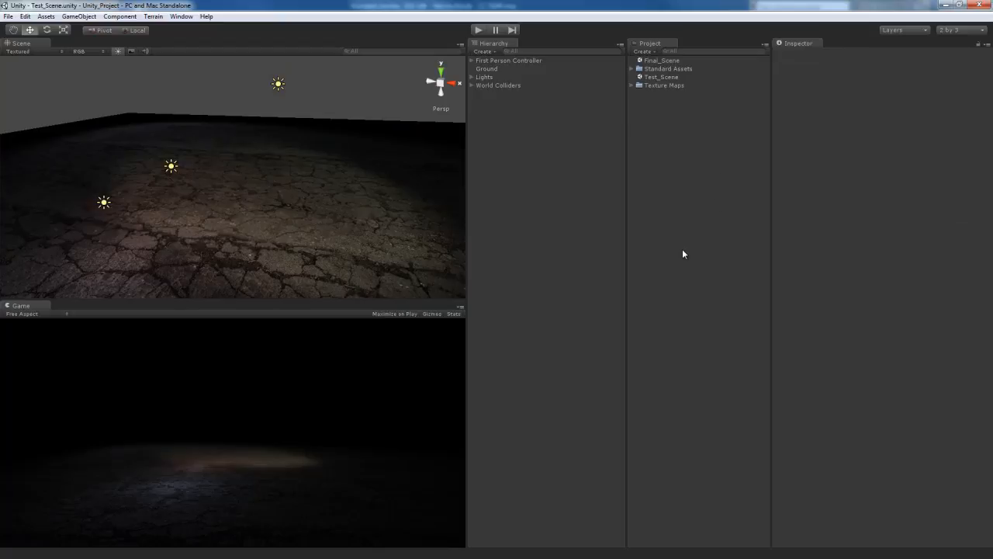
- Create a new project folder named Meshes
right_click(666, 155)
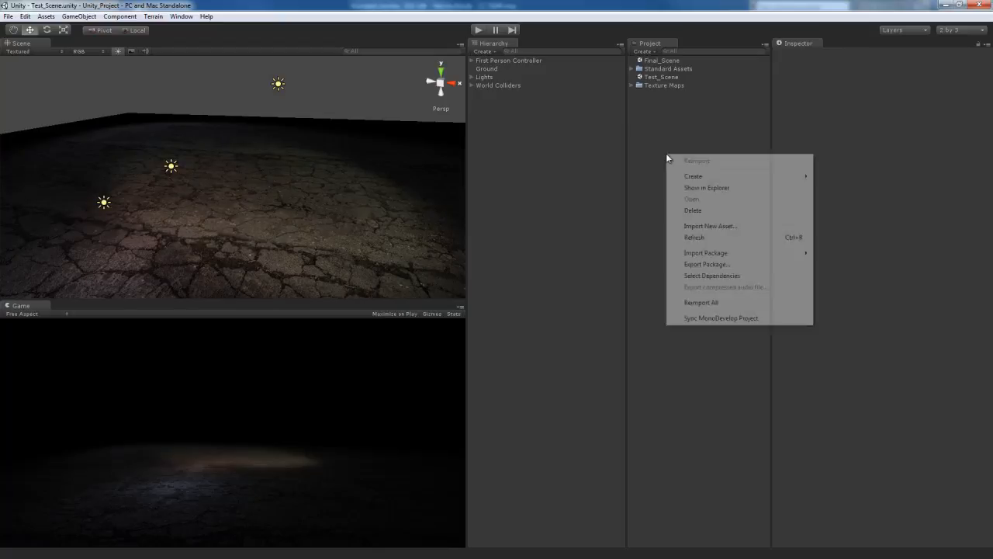
mouse_move(730, 178)
click(827, 176)
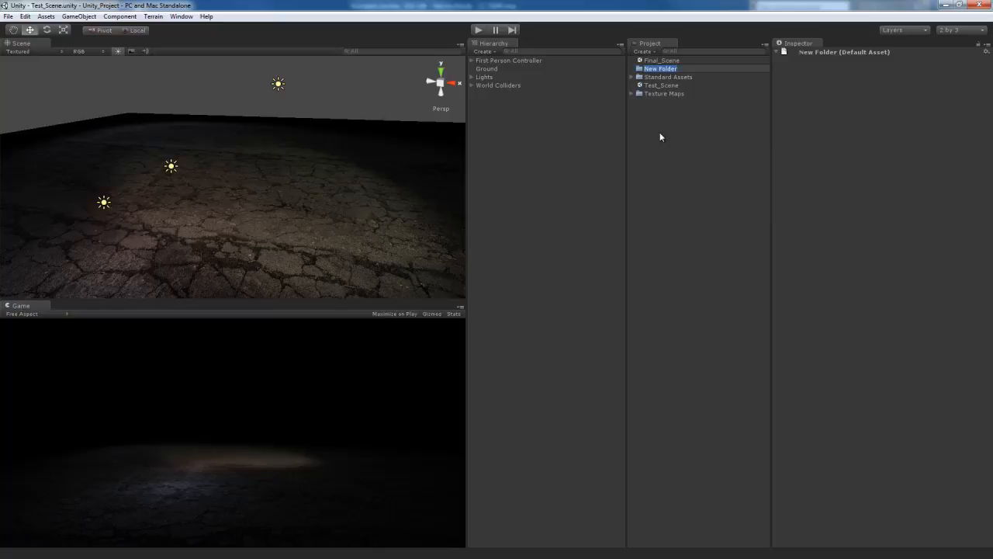
text(Mashes)
key(Return)
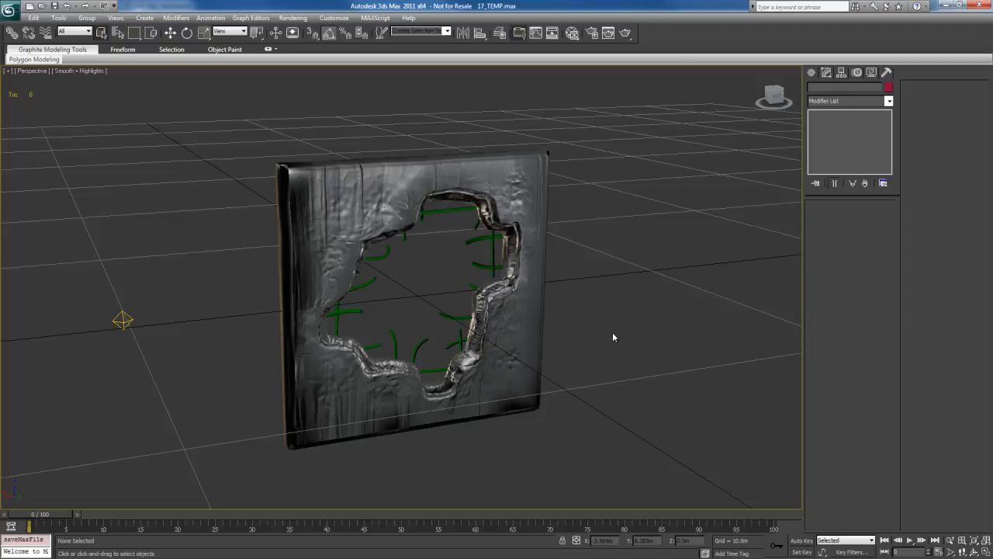
- In 3ds Max, save the broken wall scene as 17_TEMP.max in the Meshes folder under Unity_Project's Assets
key(alt+f)
key(a)
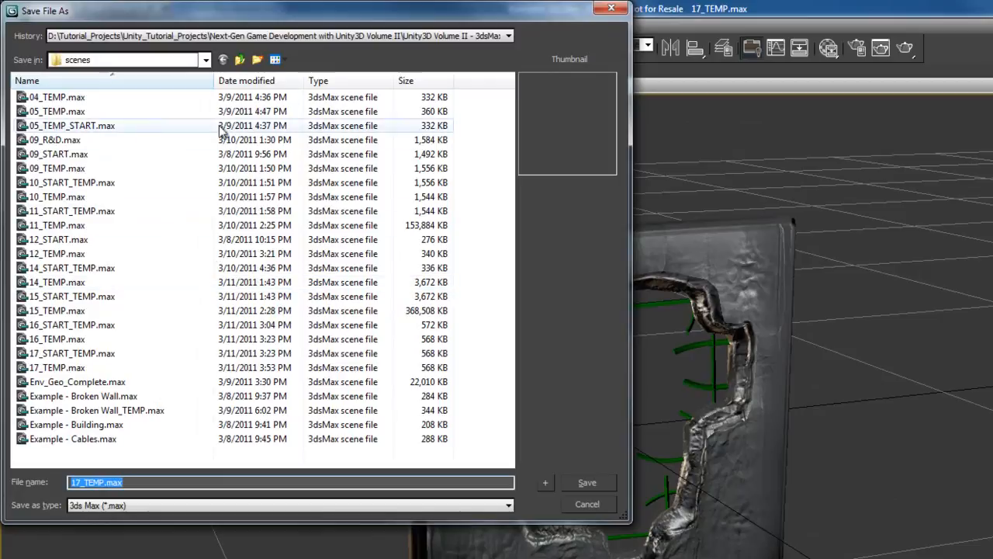
click(240, 60)
click(240, 61)
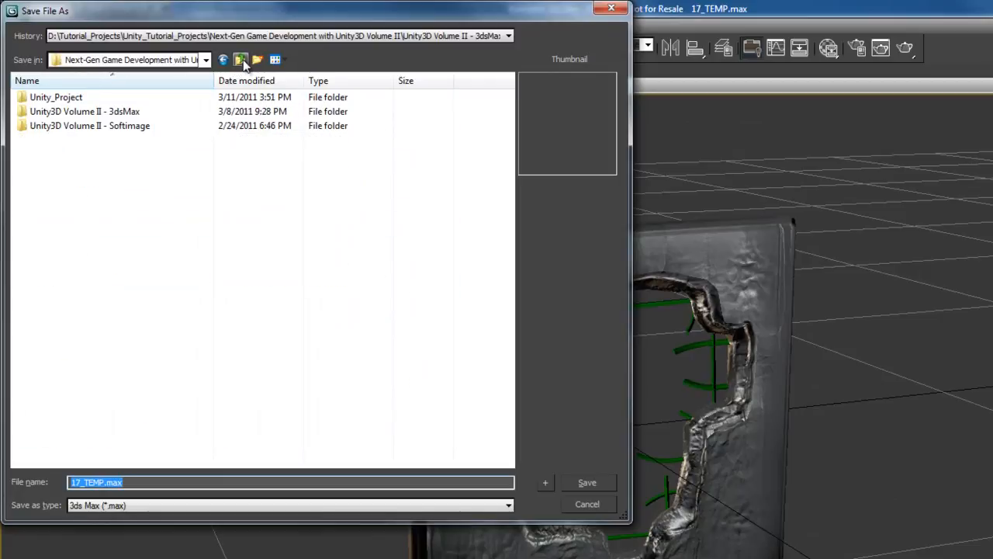
double_click(70, 101)
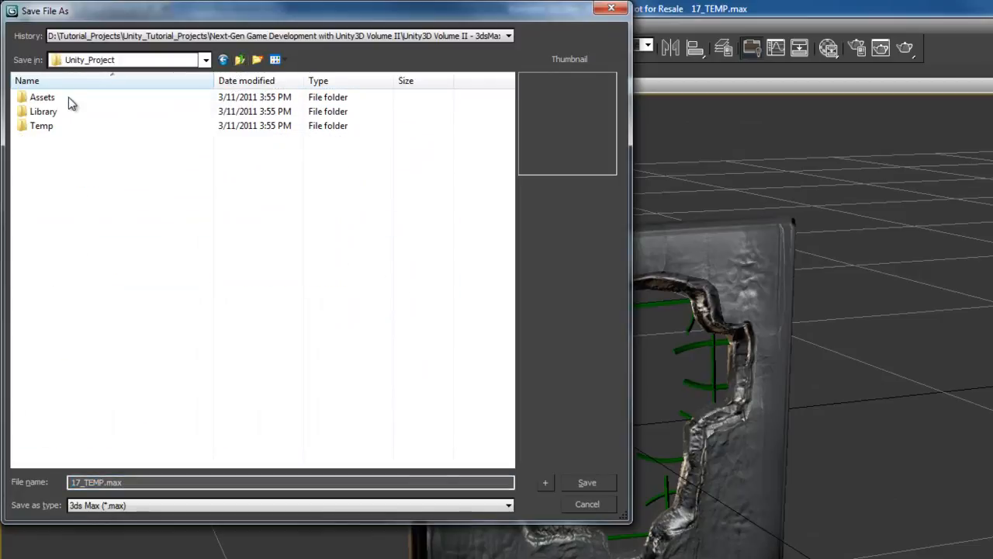
double_click(39, 100)
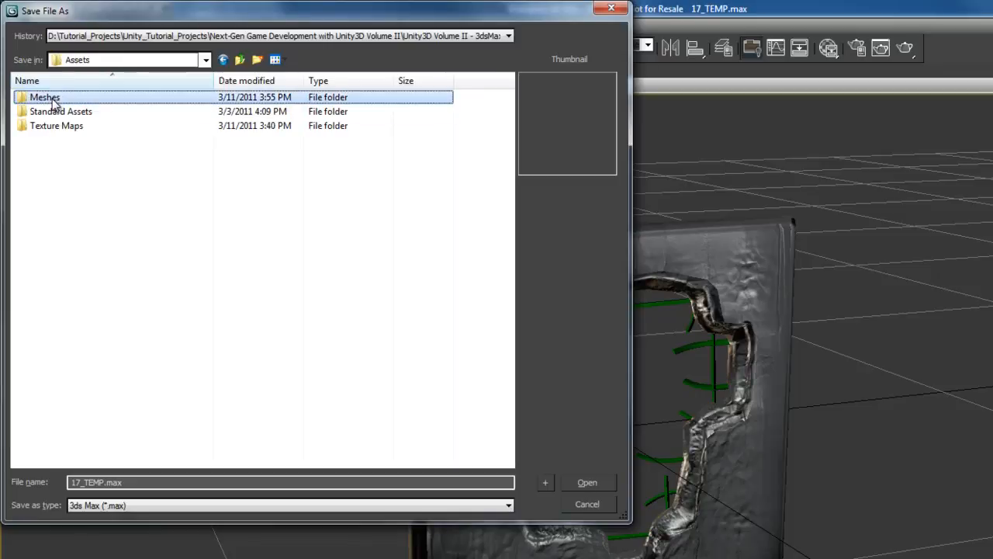
double_click(54, 99)
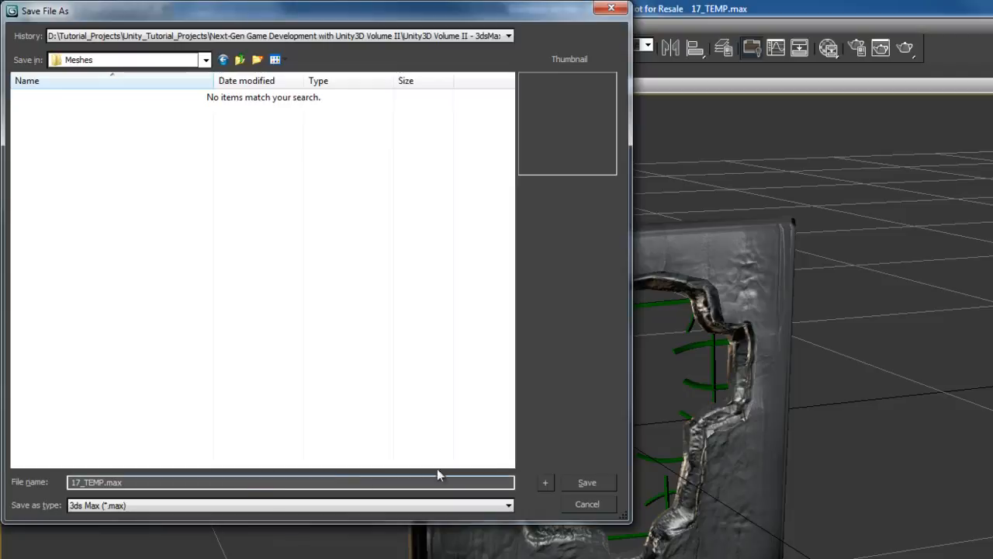
click(582, 482)
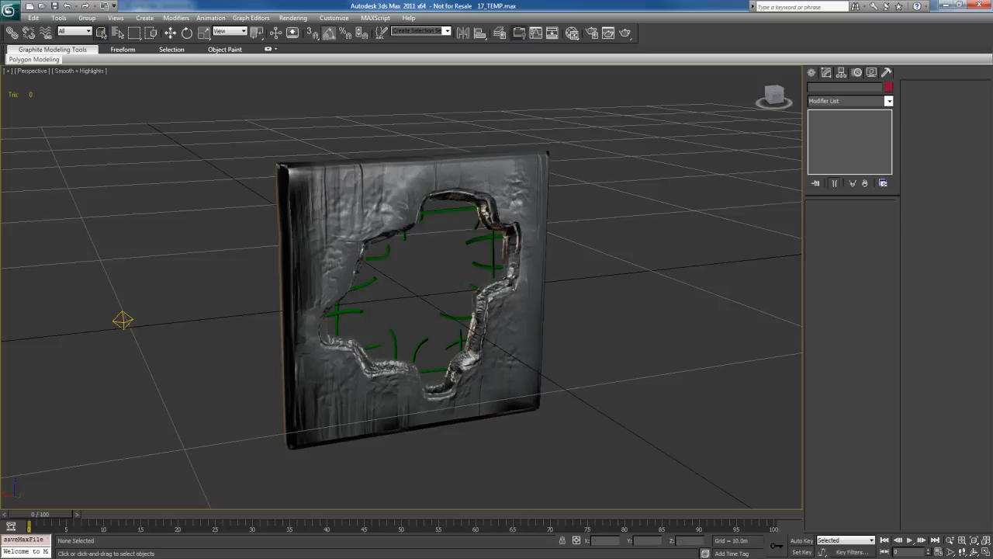
- Switch to Unity and show the import settings of the 17_TEMP model in the Meshes folder
key(alt+Tab)
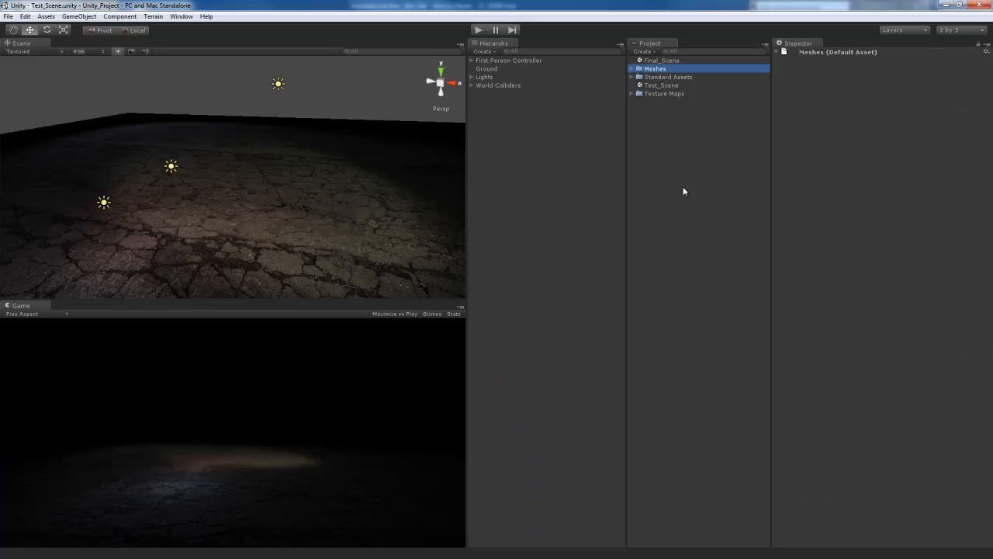
click(638, 108)
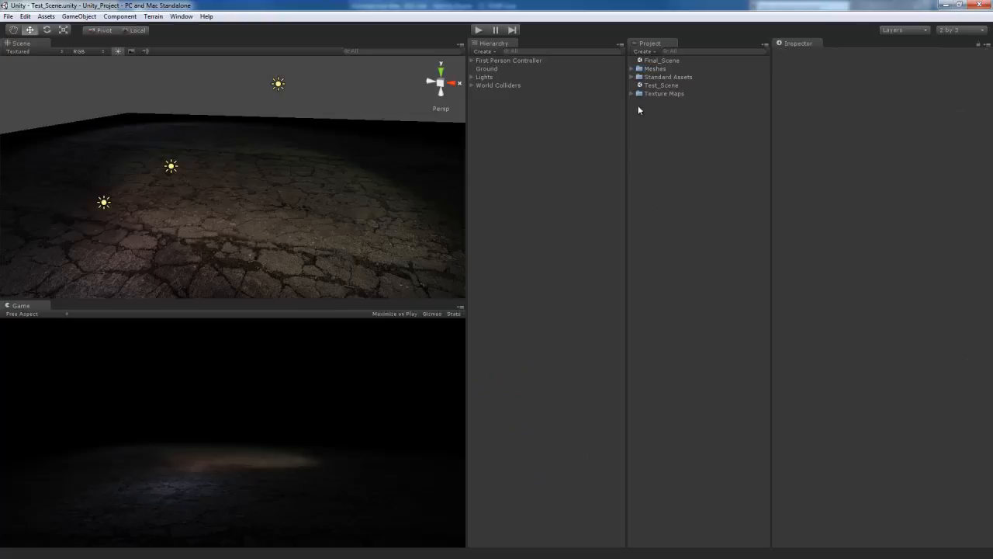
click(632, 69)
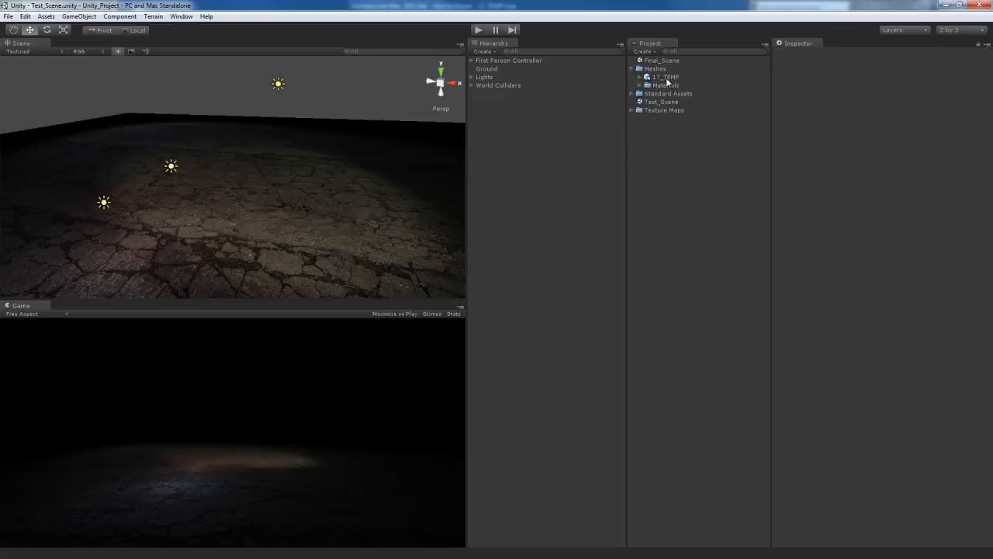
click(666, 77)
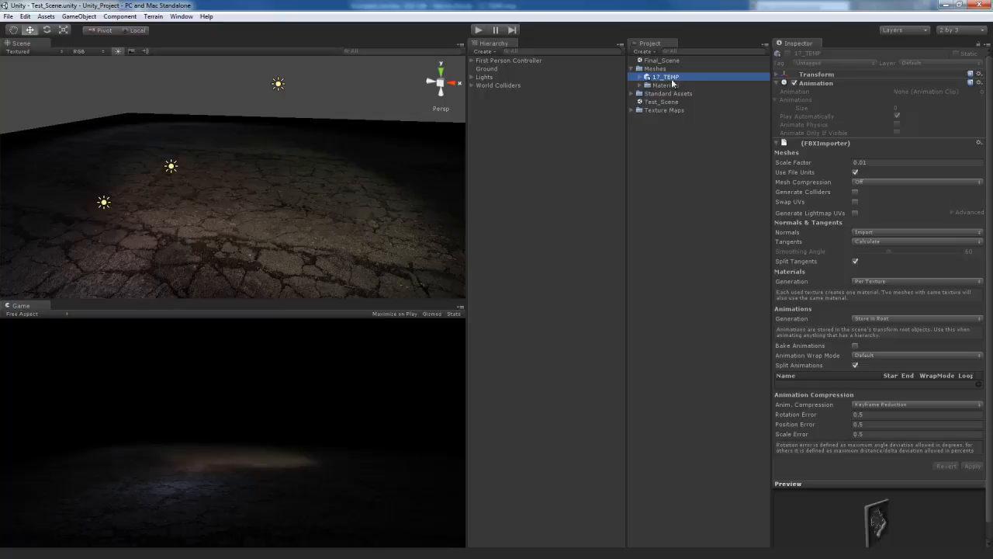
- Examine each of the imported 17_TEMP materials in the Materials folder inside Meshes
click(643, 86)
click(666, 84)
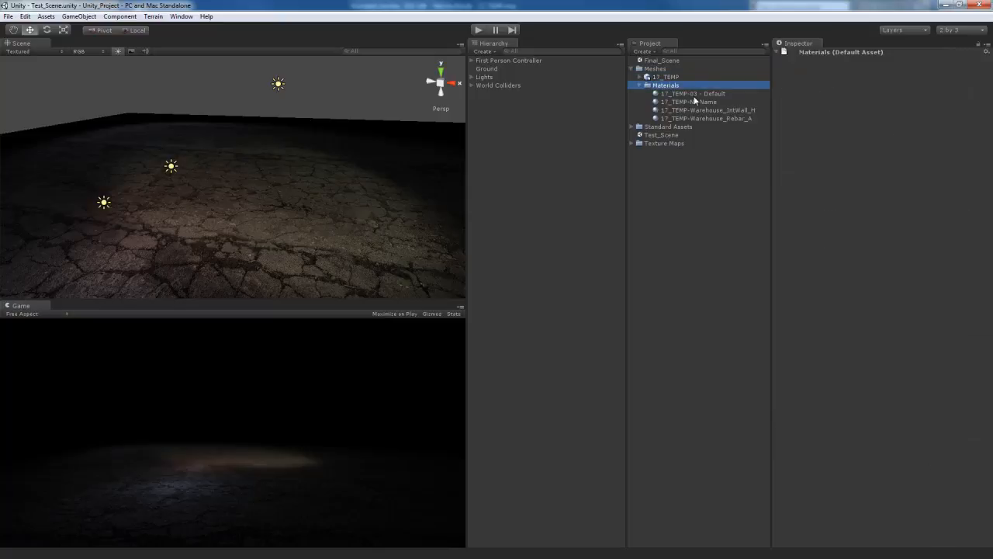
click(696, 94)
click(696, 102)
click(693, 110)
click(693, 119)
click(693, 114)
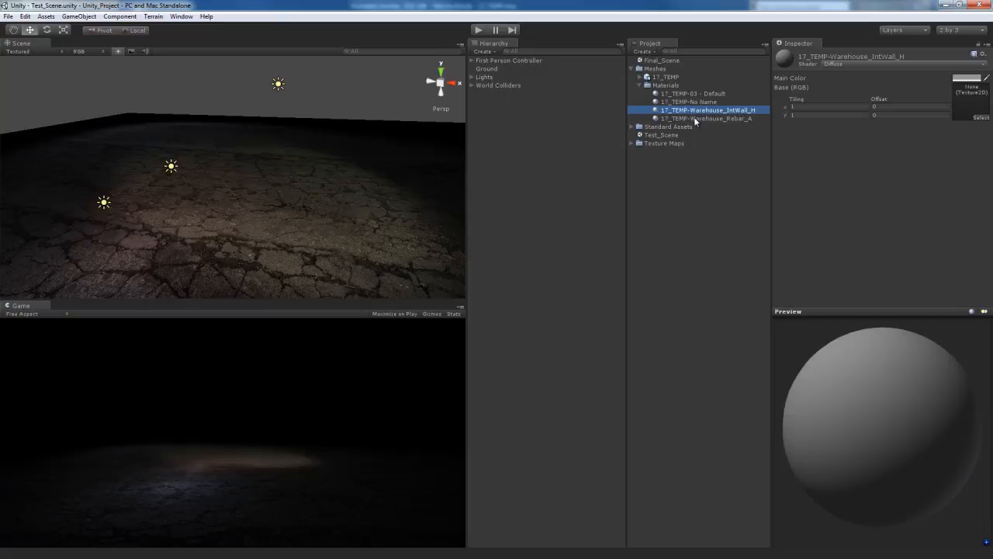
click(695, 119)
click(695, 112)
click(697, 101)
click(697, 94)
click(698, 102)
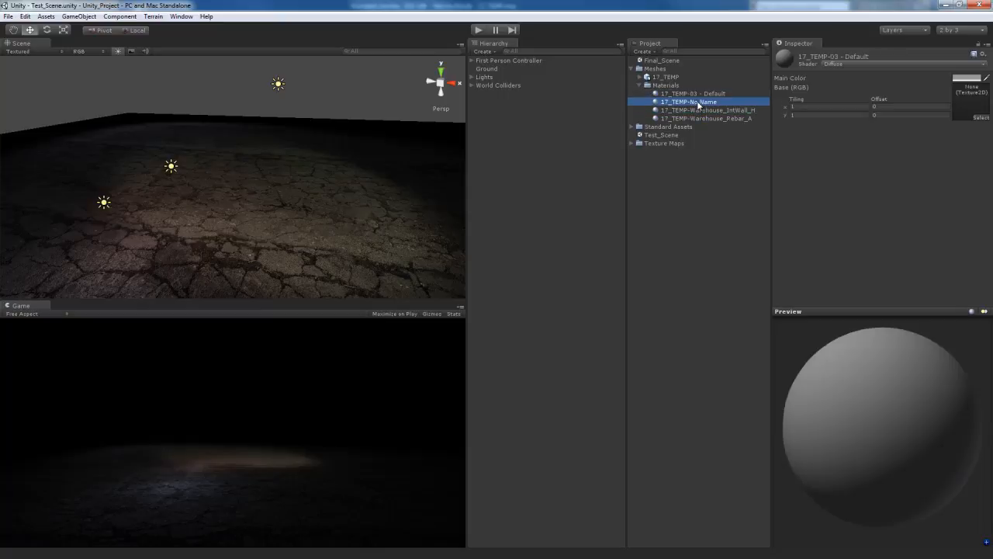
click(699, 110)
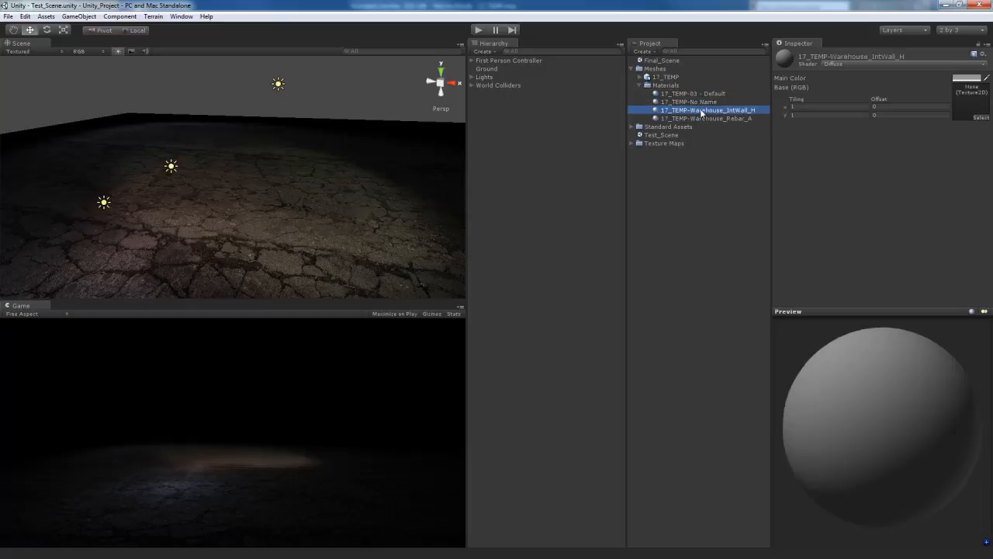
click(700, 101)
click(699, 94)
click(700, 101)
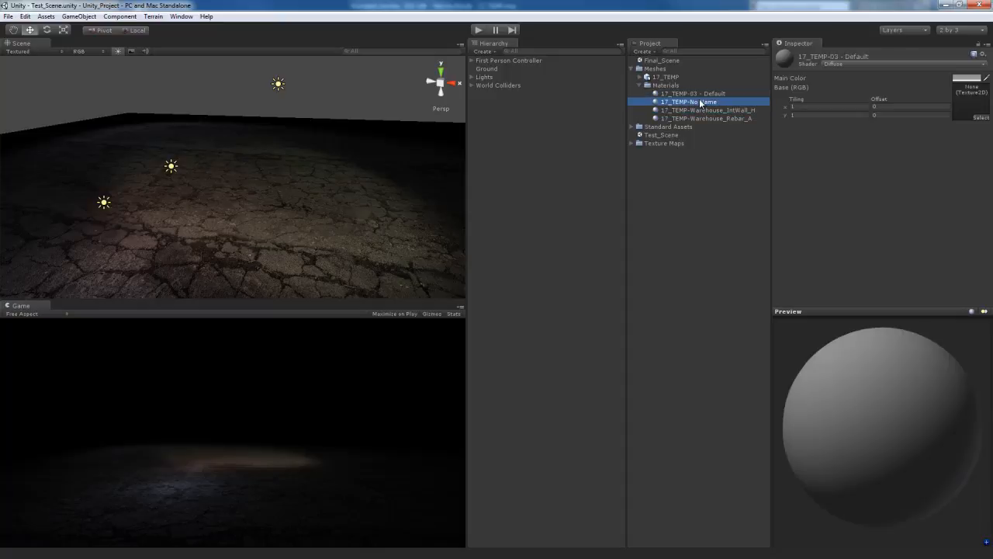
click(699, 94)
click(700, 102)
click(701, 118)
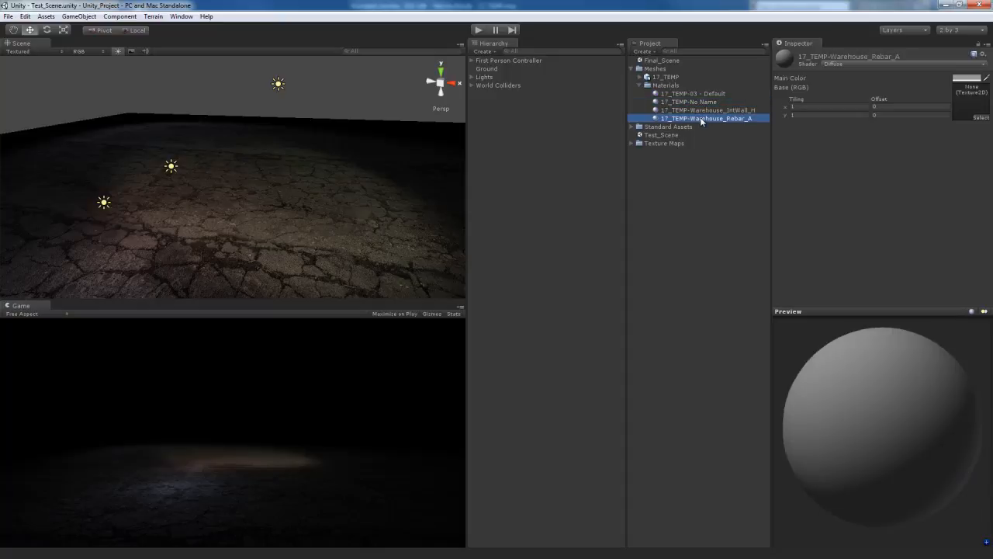
click(702, 110)
click(700, 102)
click(700, 94)
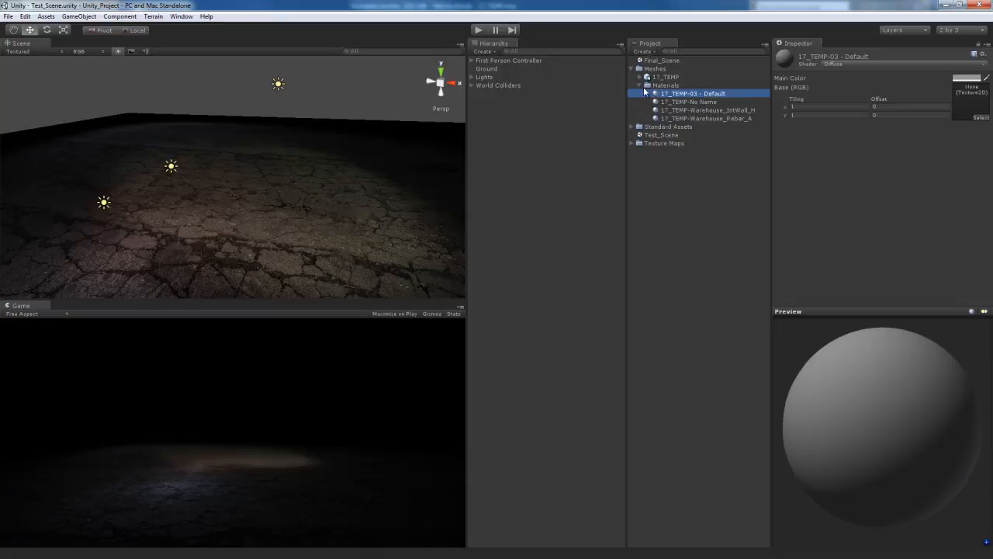
click(640, 85)
- Set the 17_TEMP model's import Scale Factor to 1 and apply the change
click(674, 78)
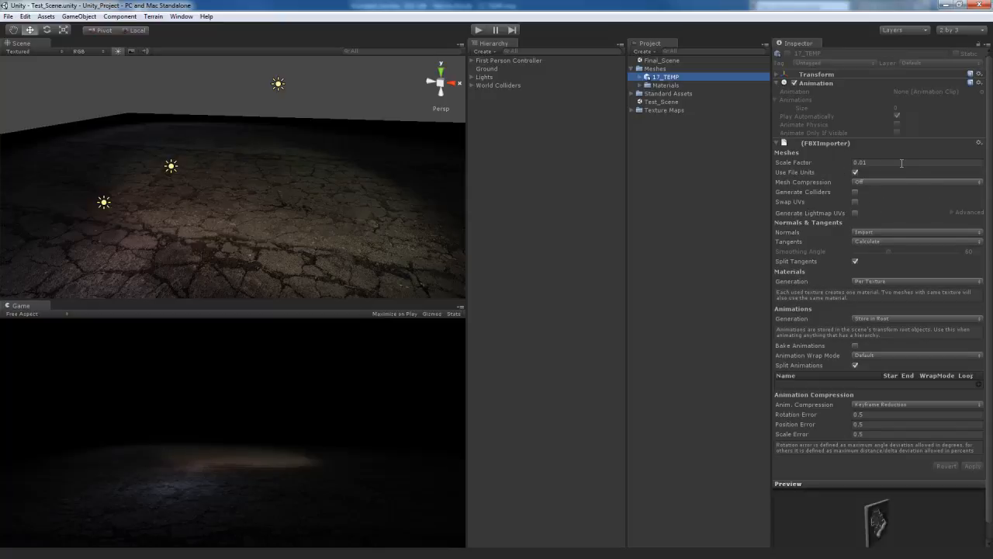
drag(902, 164, 822, 167)
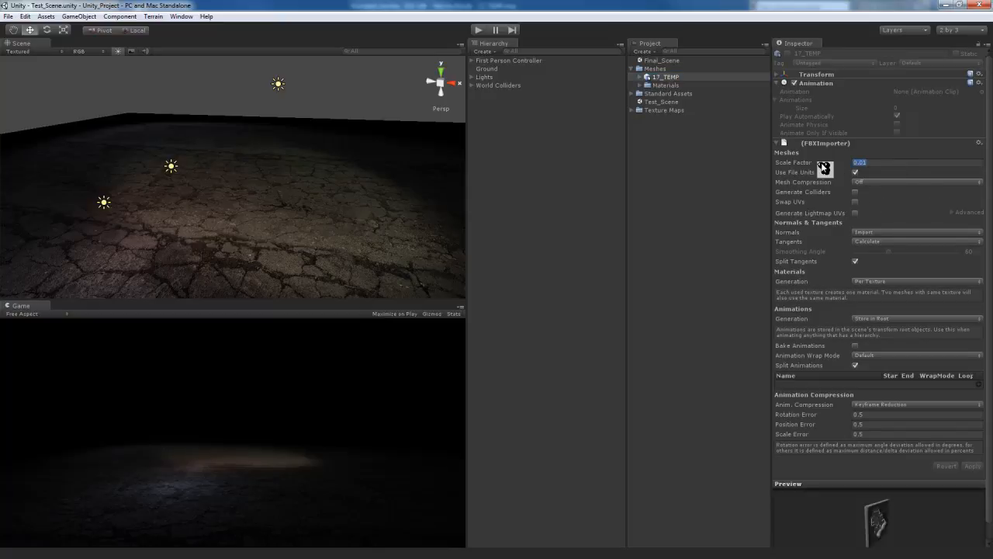
text(1)
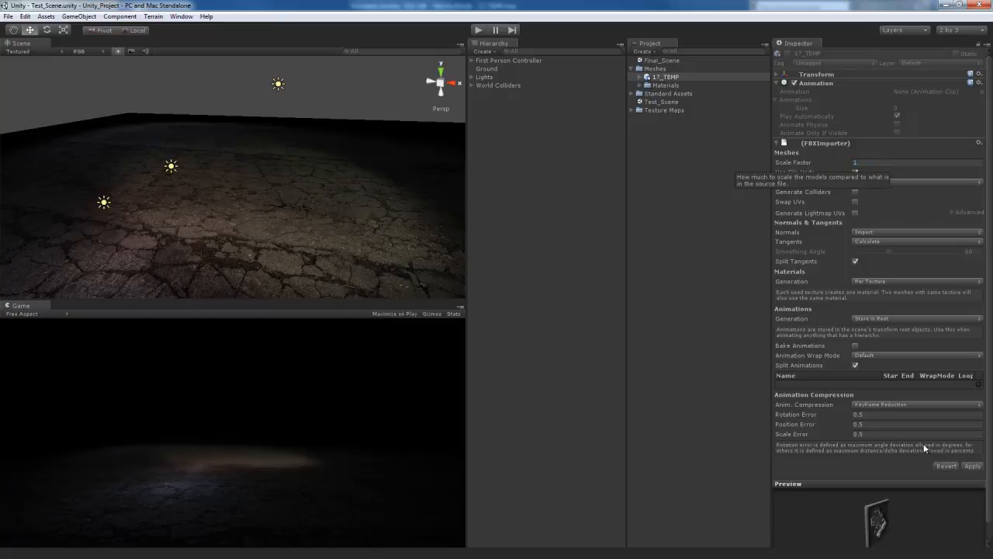
click(971, 466)
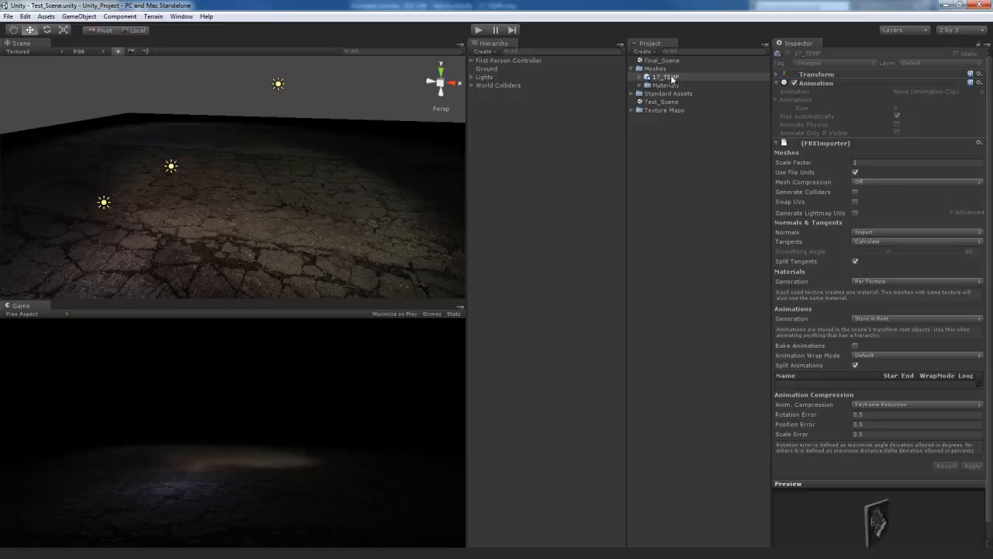
- Place the 17_TEMP model on the ground near the lights and scale it down uniformly
drag(671, 78, 255, 200)
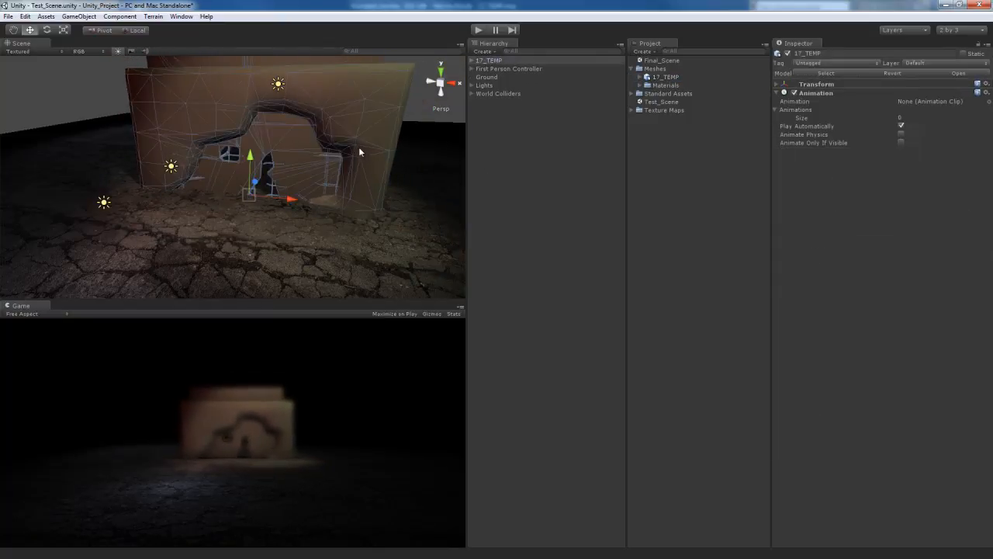
key(r)
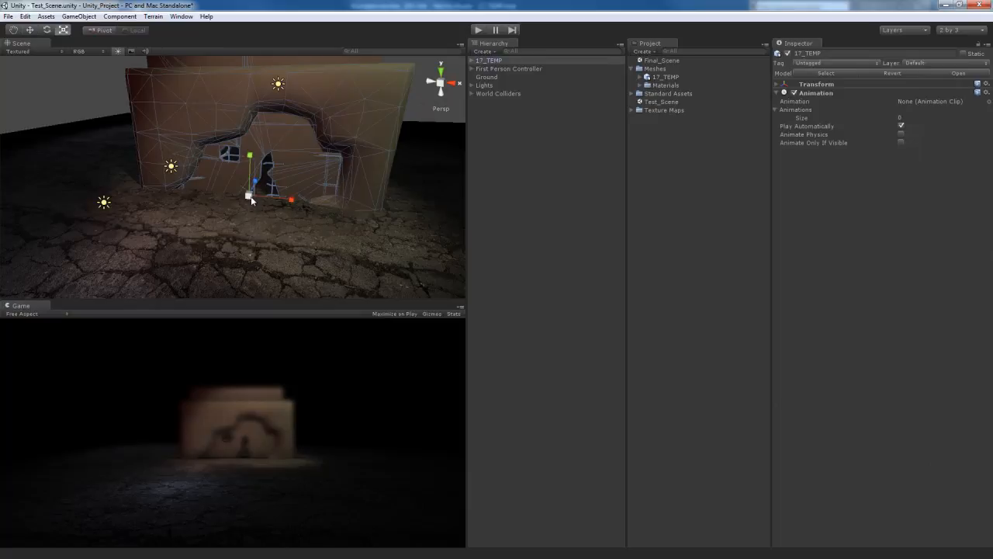
drag(251, 200, 225, 209)
- Raise the 17_TEMP wall out of the ground and scale it up moderately
key(w)
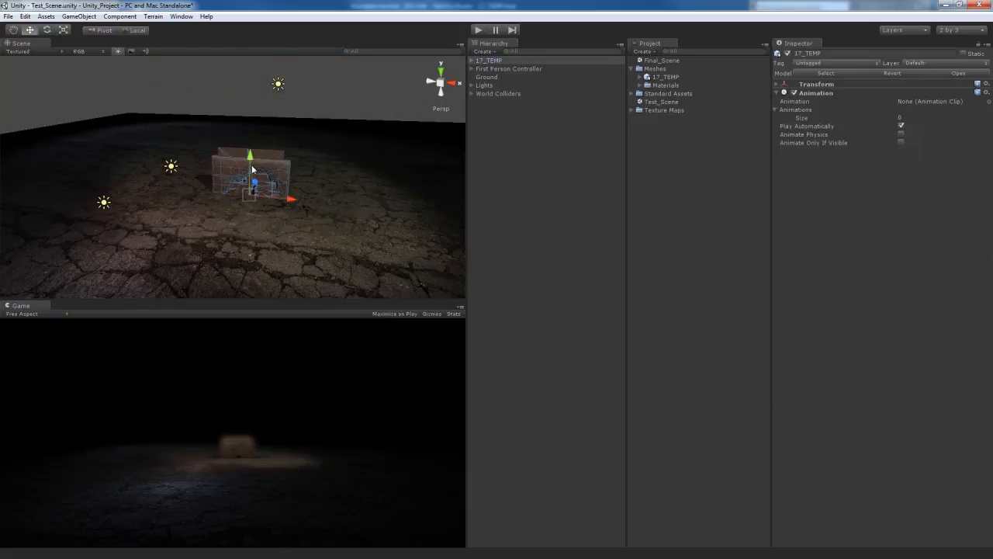
drag(251, 167, 255, 133)
key(r)
drag(251, 161, 258, 119)
key(w)
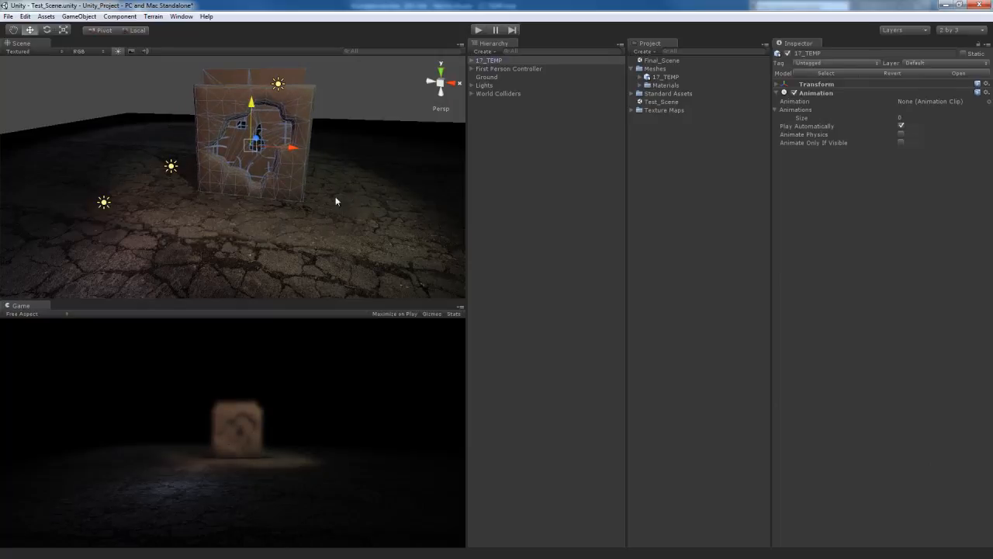
- Expand 17_TEMP in the scene and examine its child objects, including Lo-Res, the Omni lights, Rebar and the Warehouse parts
click(486, 60)
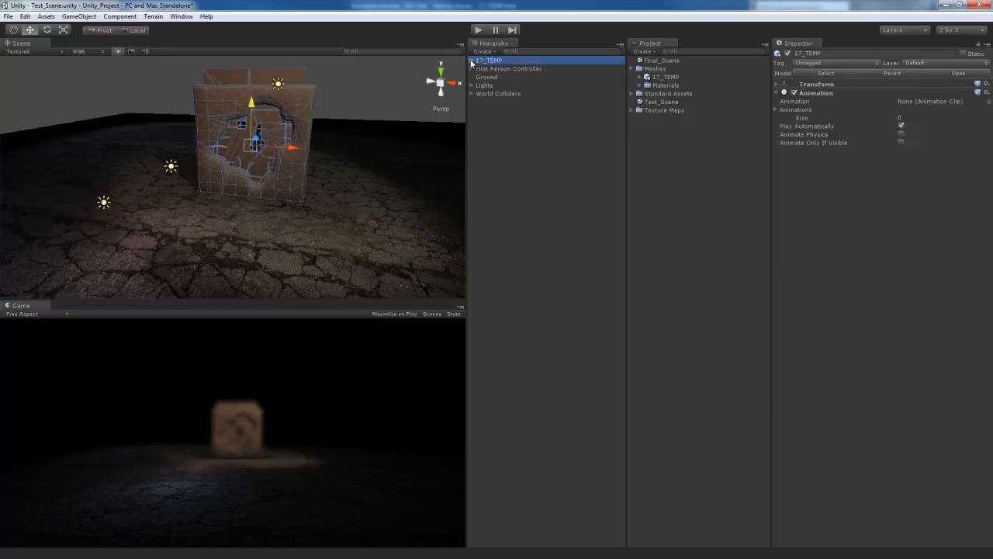
key(Right)
click(501, 61)
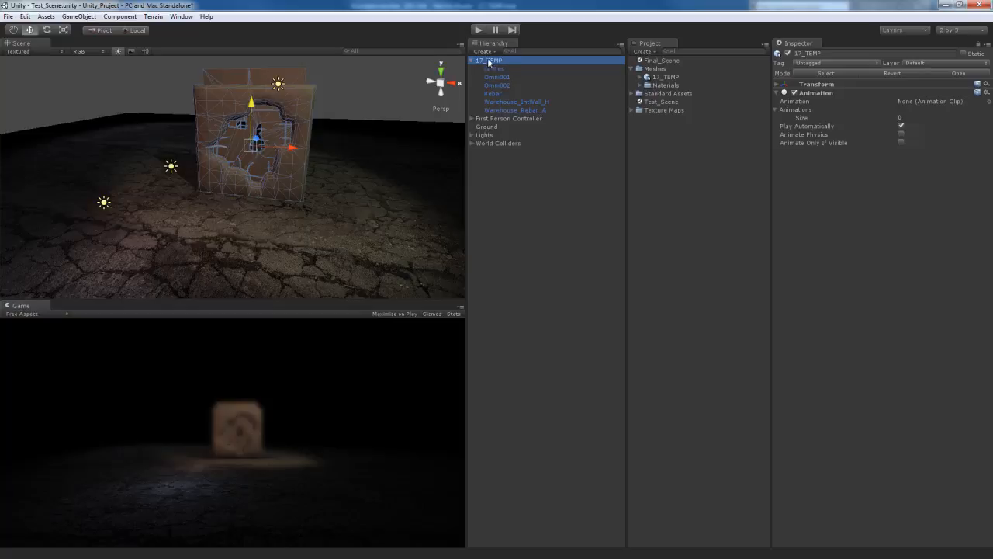
click(496, 69)
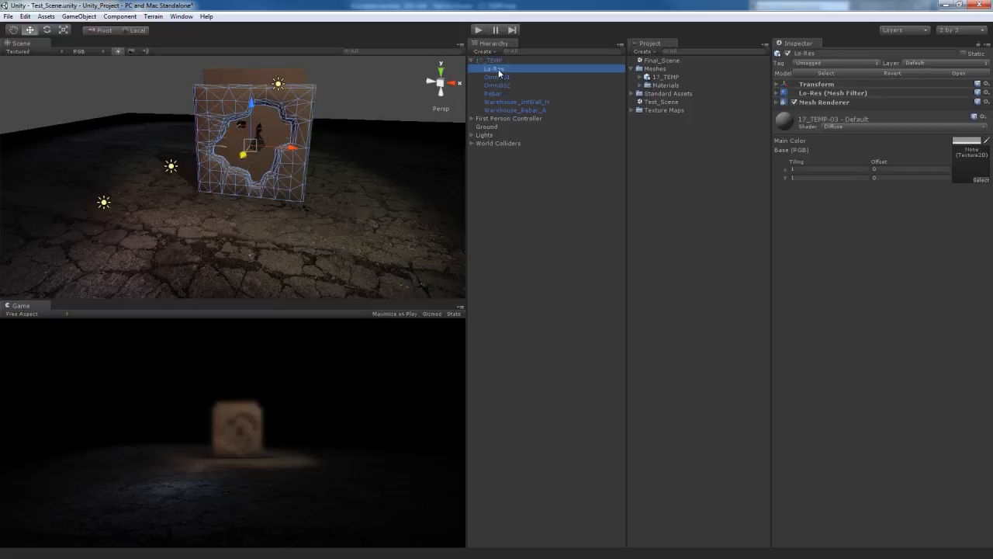
click(498, 79)
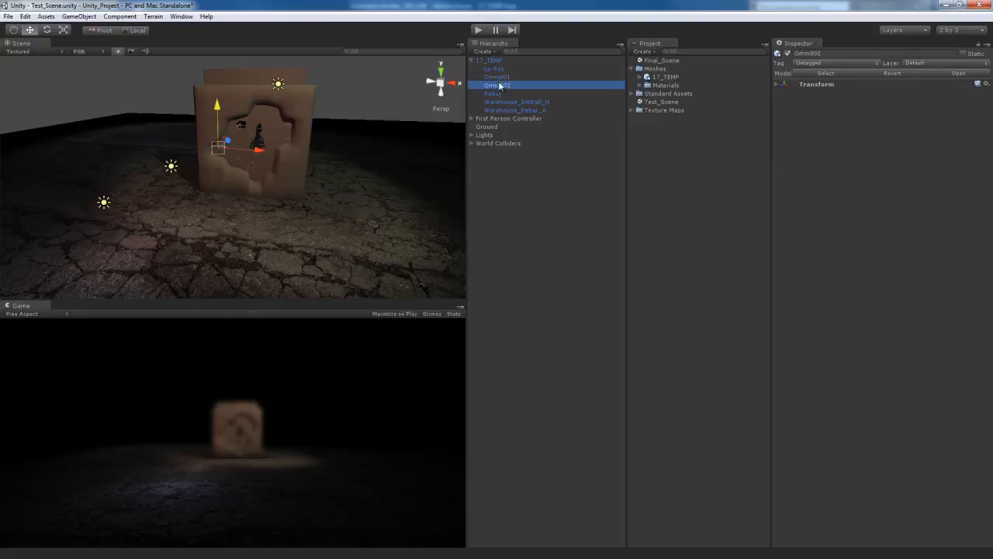
click(499, 85)
alt+drag(368, 160, 360, 184)
click(500, 85)
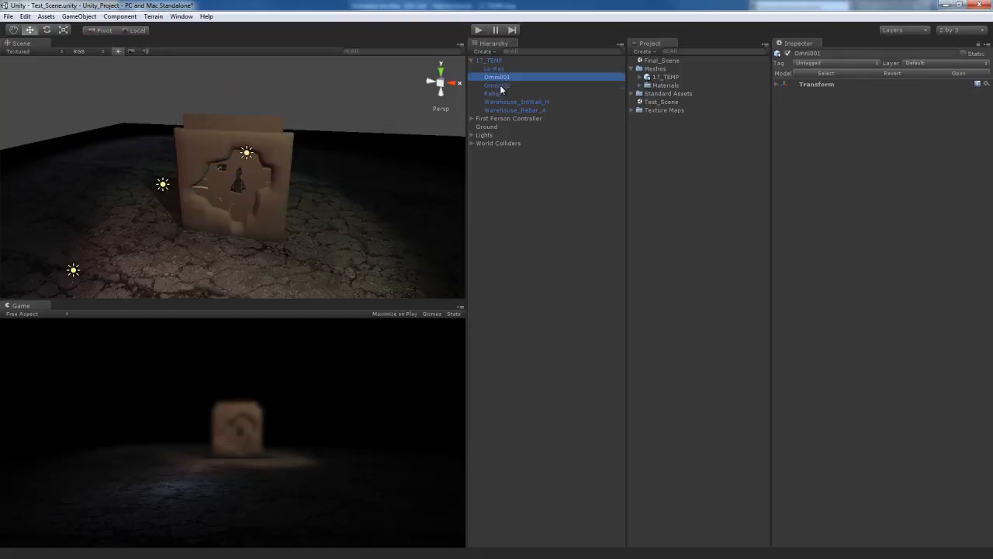
click(501, 78)
click(500, 84)
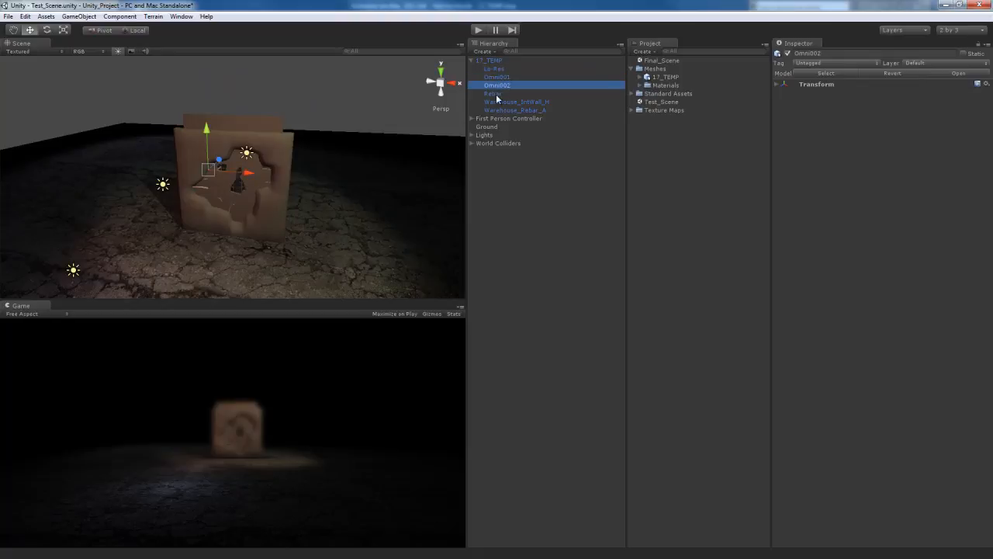
click(497, 94)
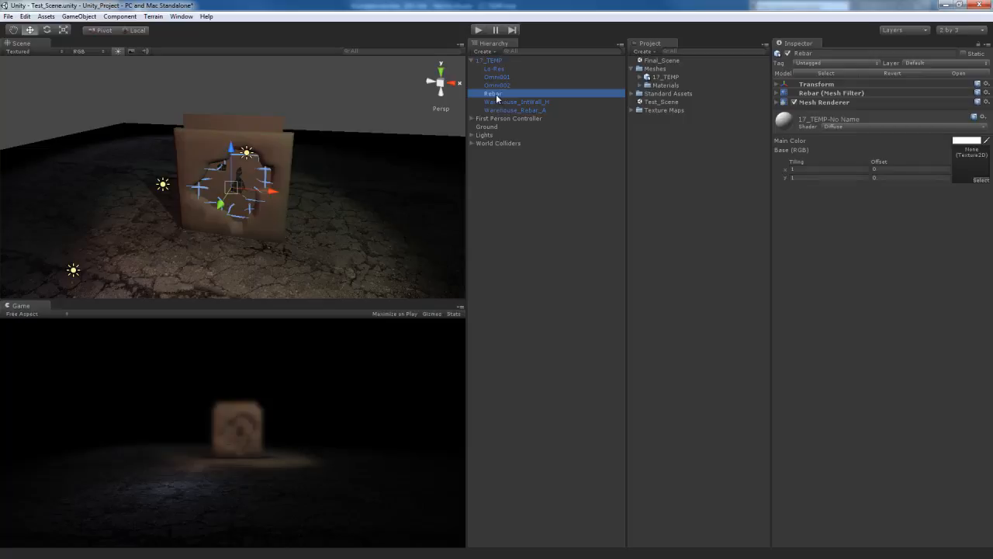
click(505, 103)
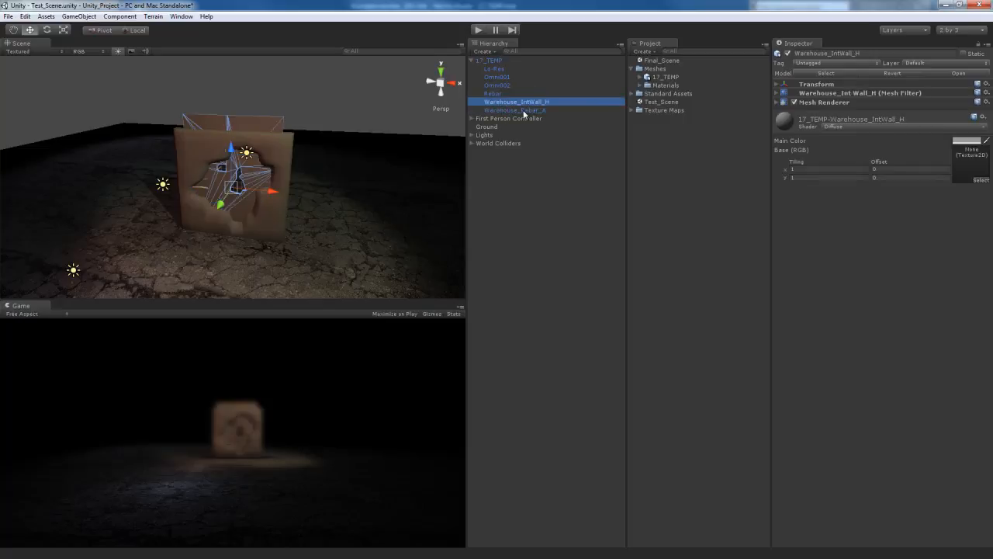
click(523, 111)
click(524, 103)
click(517, 112)
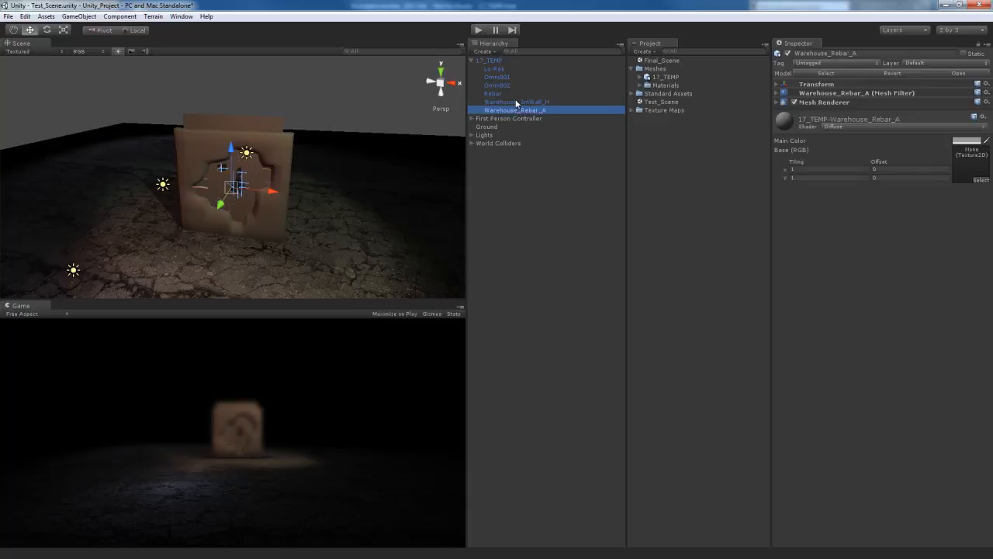
click(516, 102)
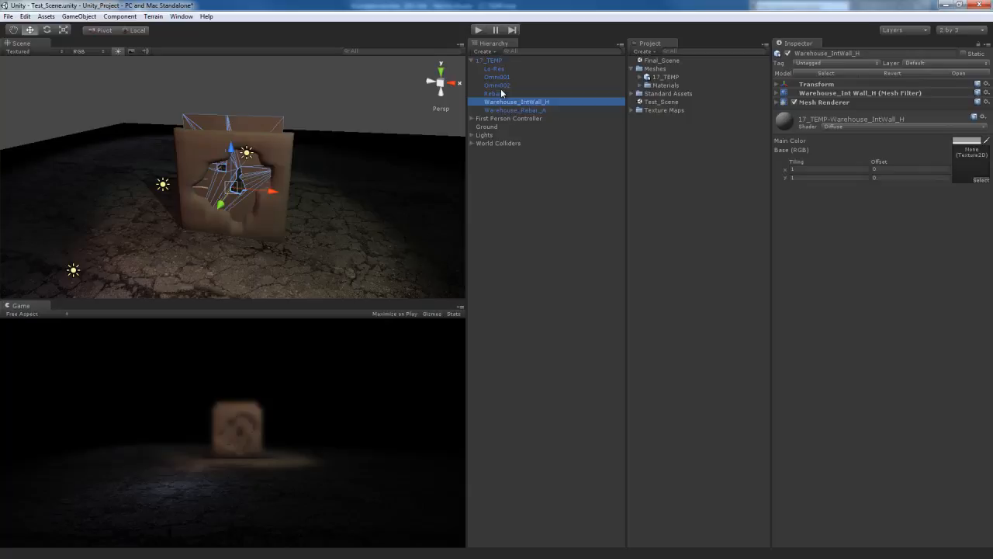
click(503, 79)
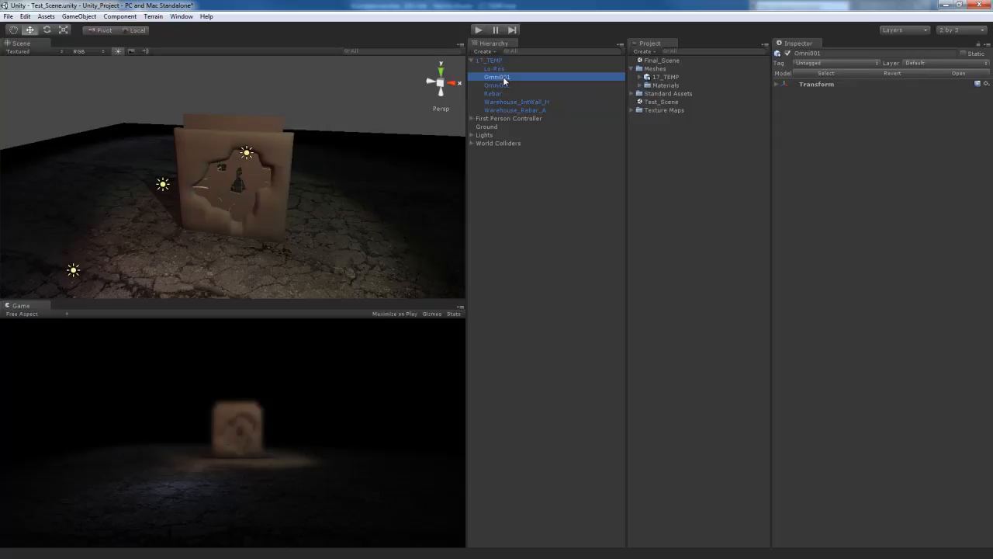
click(503, 83)
click(502, 76)
click(501, 83)
click(502, 77)
click(501, 83)
- Delete Omni001, Omni002, Warehouse_IntWall_H and Warehouse_Rebar_A from the 17_TEMP model in the scene
click(501, 78)
ctrl+click(501, 84)
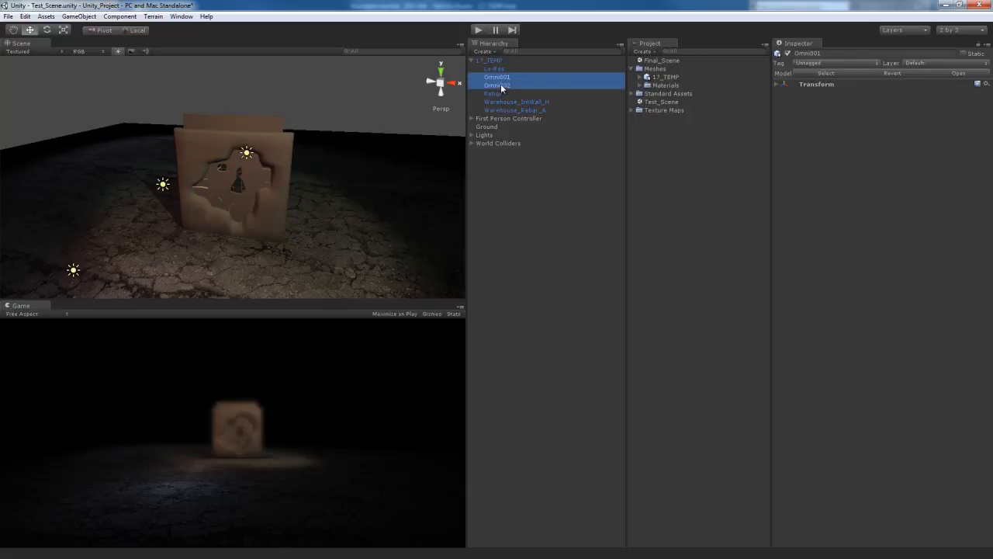
ctrl+click(500, 102)
ctrl+click(500, 110)
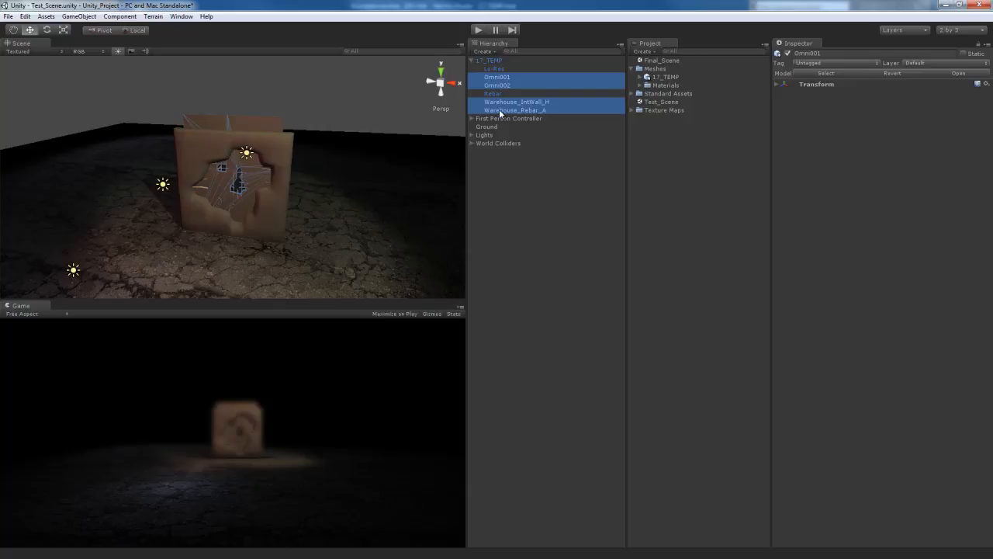
key(Delete)
key(Return)
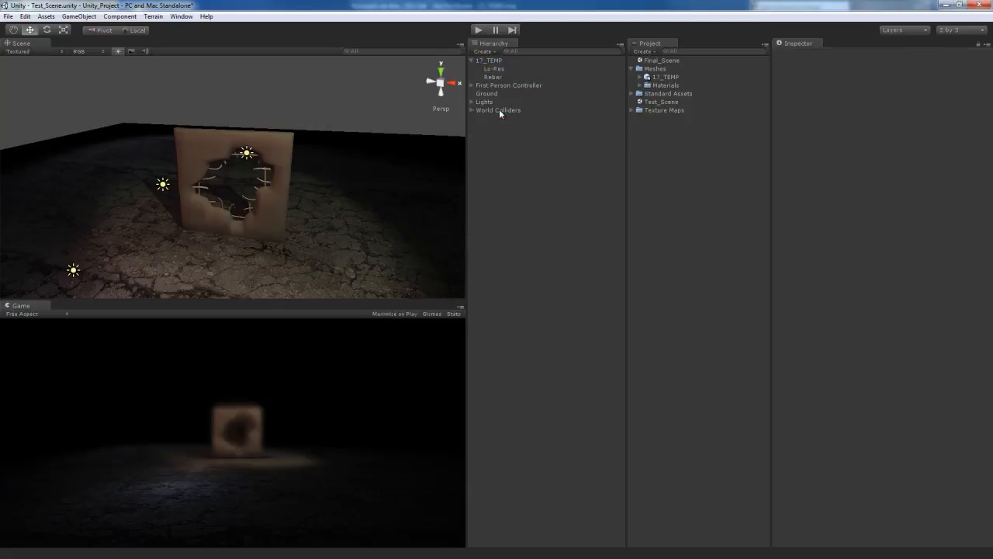
- Delete the 17_TEMP model from the scene, along with its asset and the Materials folder inside Meshes
click(497, 60)
key(Delete)
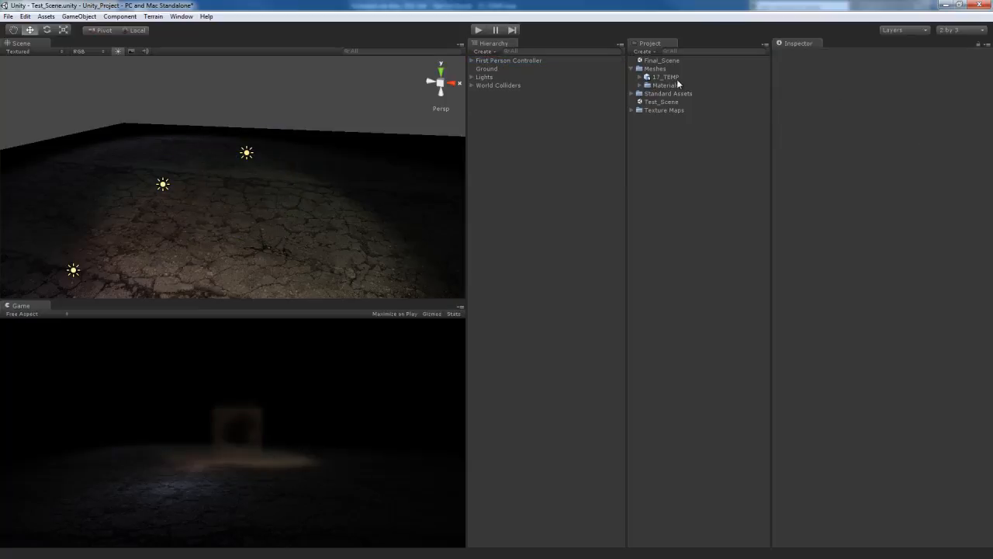
click(653, 69)
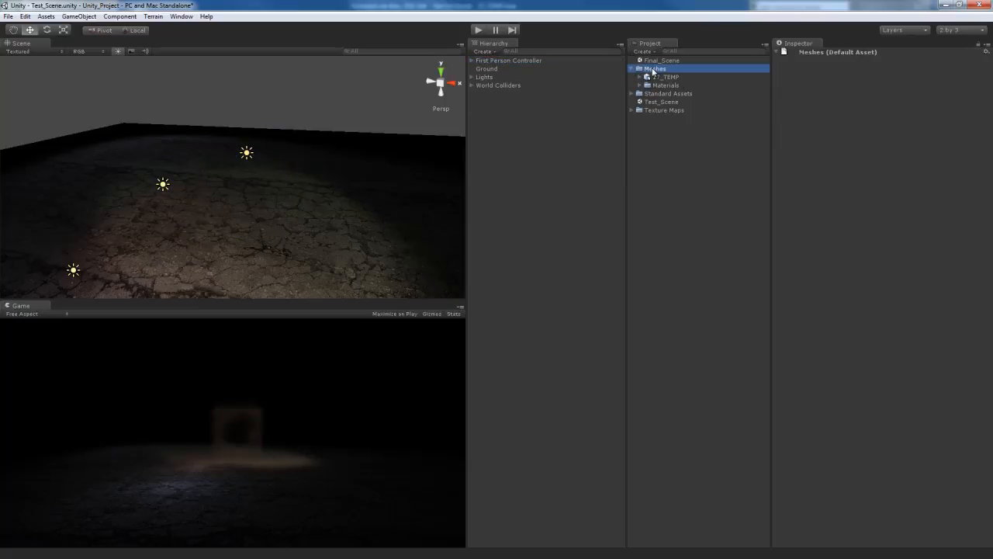
click(664, 77)
key(Delete)
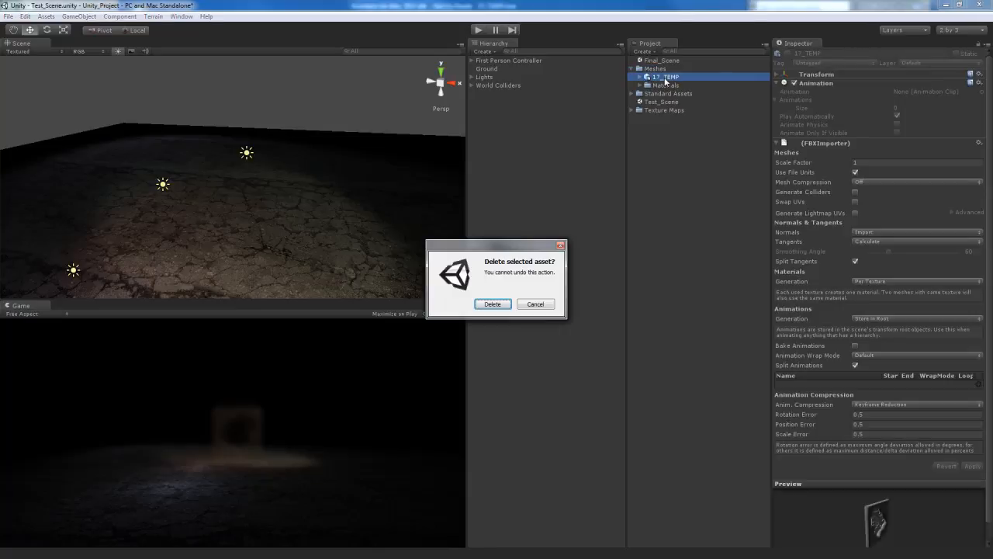
key(Return)
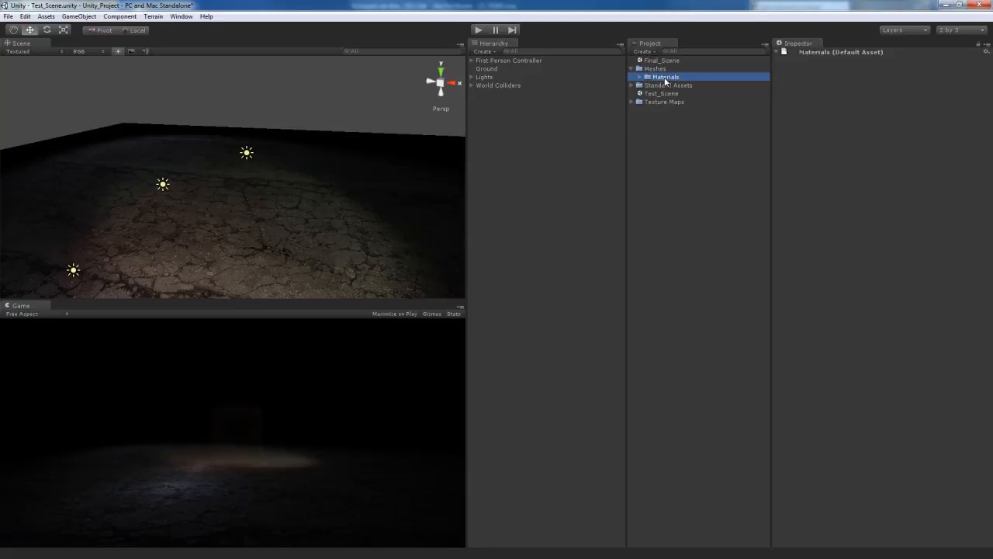
key(Delete)
key(Return)
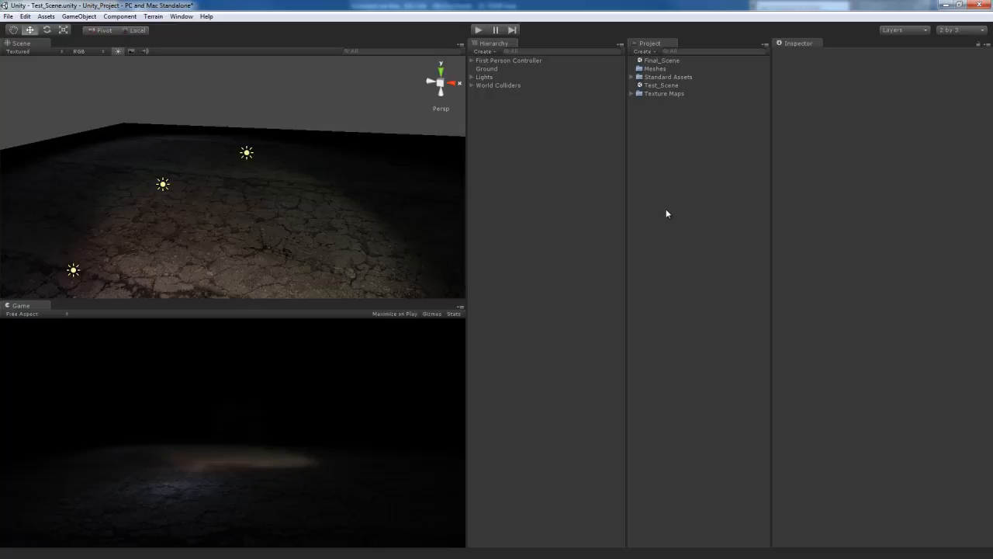
- Switch to 3ds Max and select the broken wall together with its green rebar
key(alt)
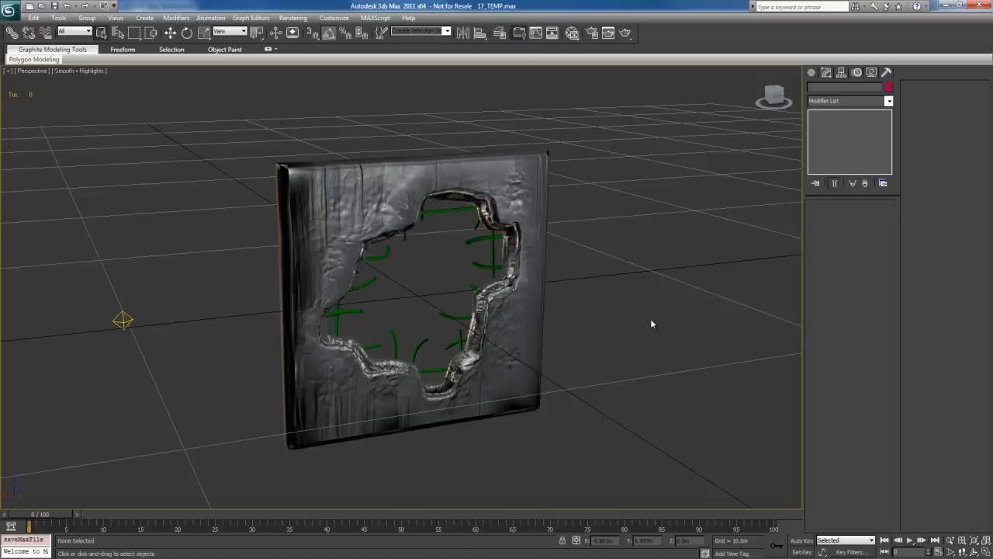
click(478, 239)
ctrl+click(478, 239)
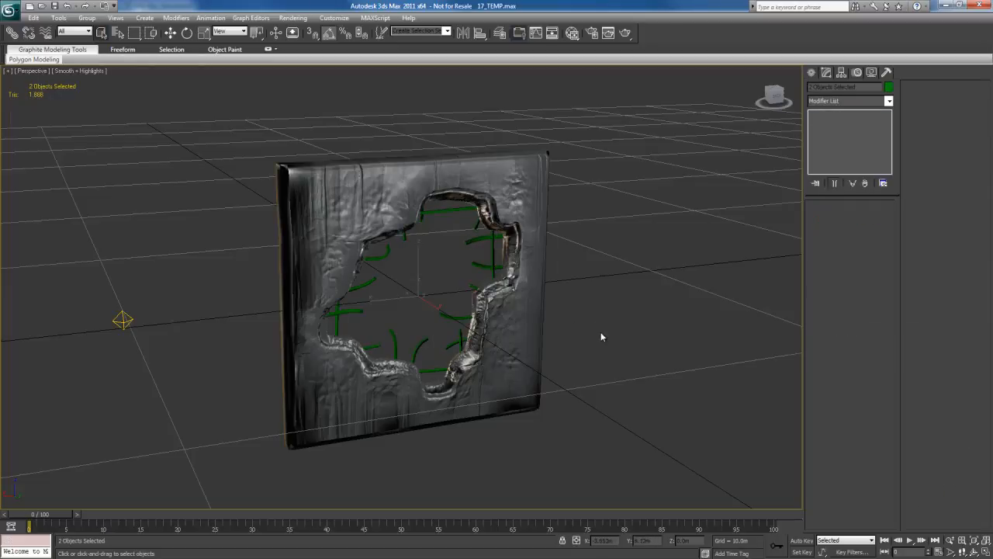
- Export the selected wall and rebar as an FBX file named DamagedWal in the Unity project's Meshes folder
key(alt+f)
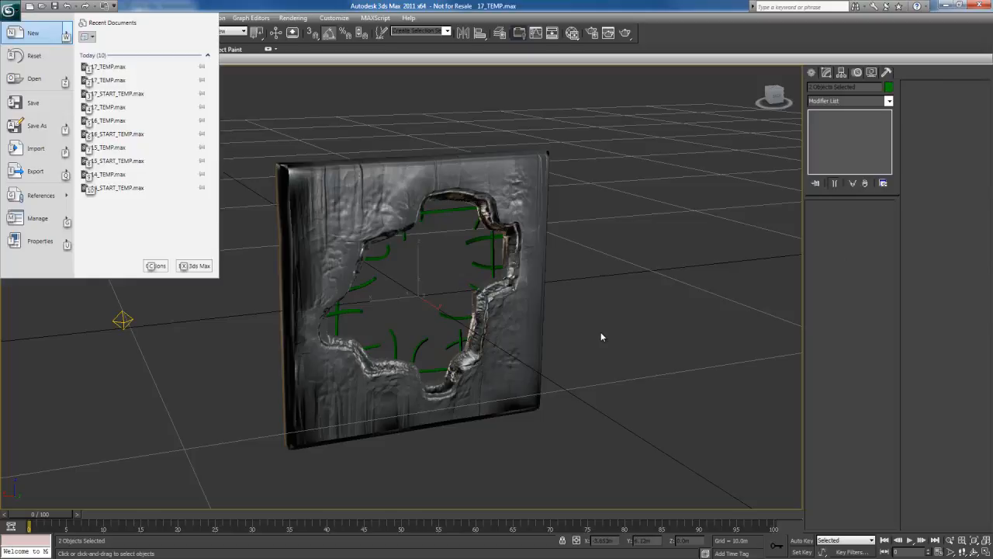
key(e)
key(Return)
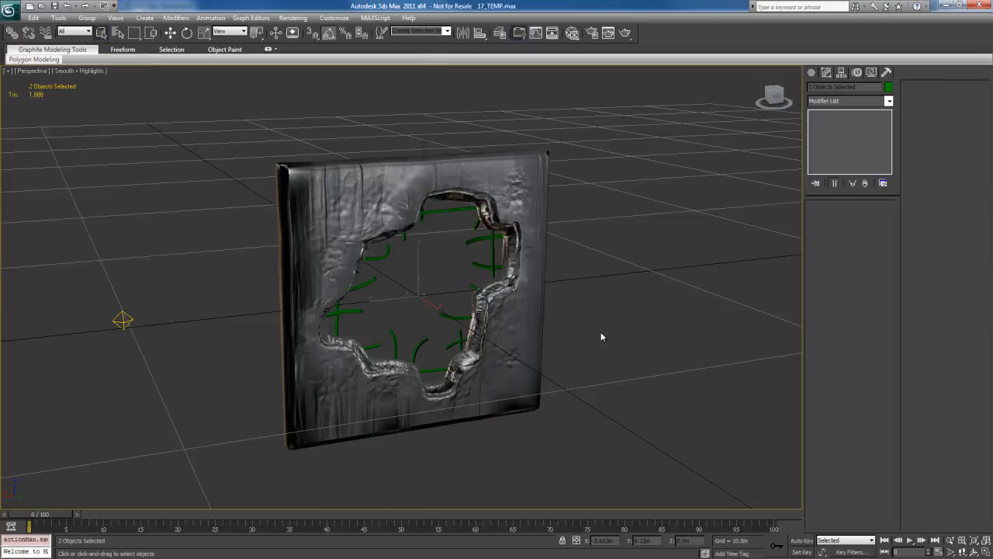
click(166, 24)
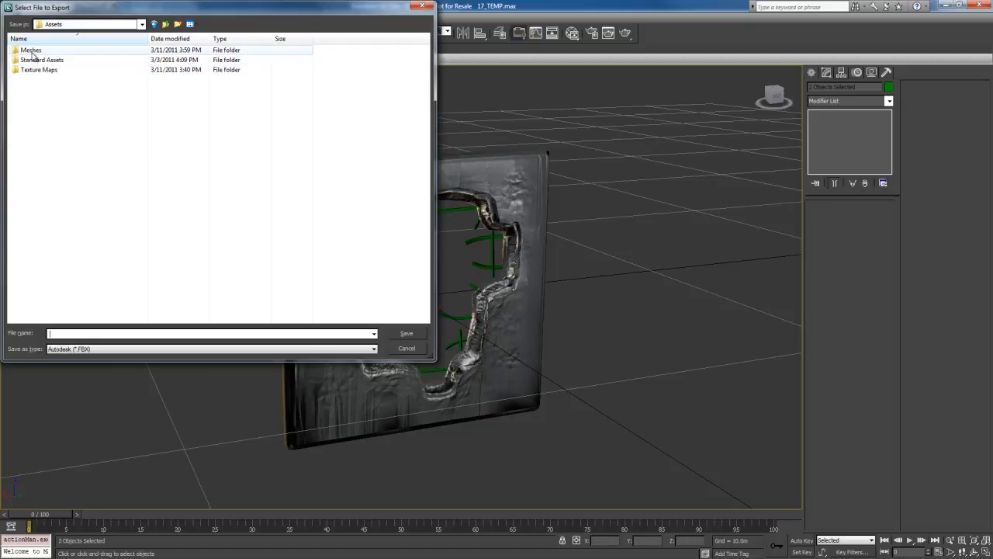
double_click(34, 50)
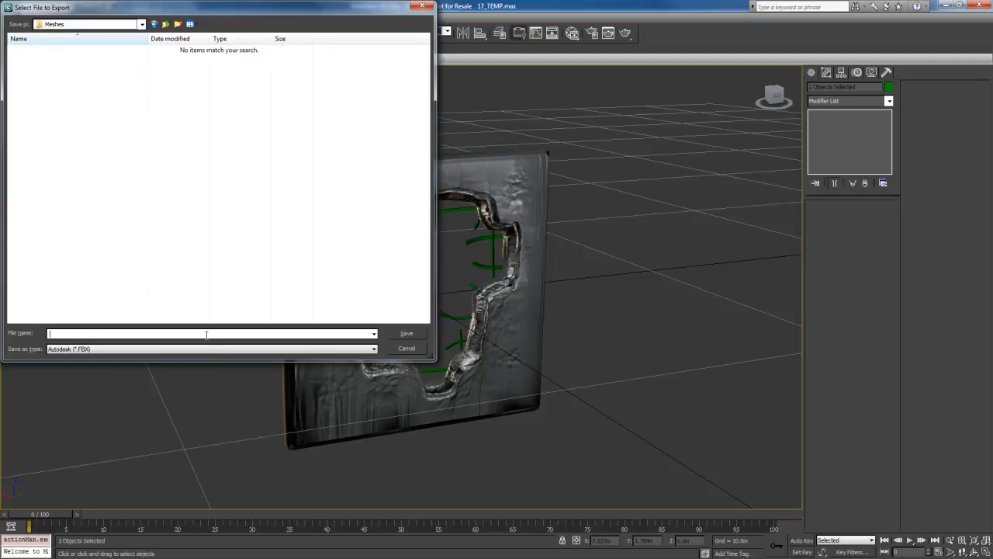
text(Daam)
key(BackSpace)
key(BackSpace)
text(magedWal)
key(Return)
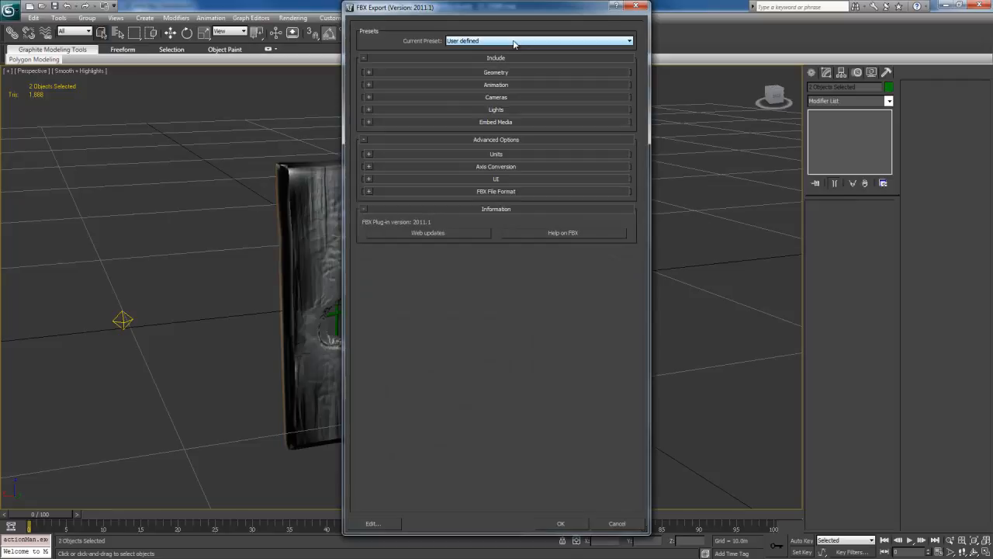
- Choose the Autodesk Media & Entertainment preset for the FBX export and exclude animation
click(514, 44)
click(515, 51)
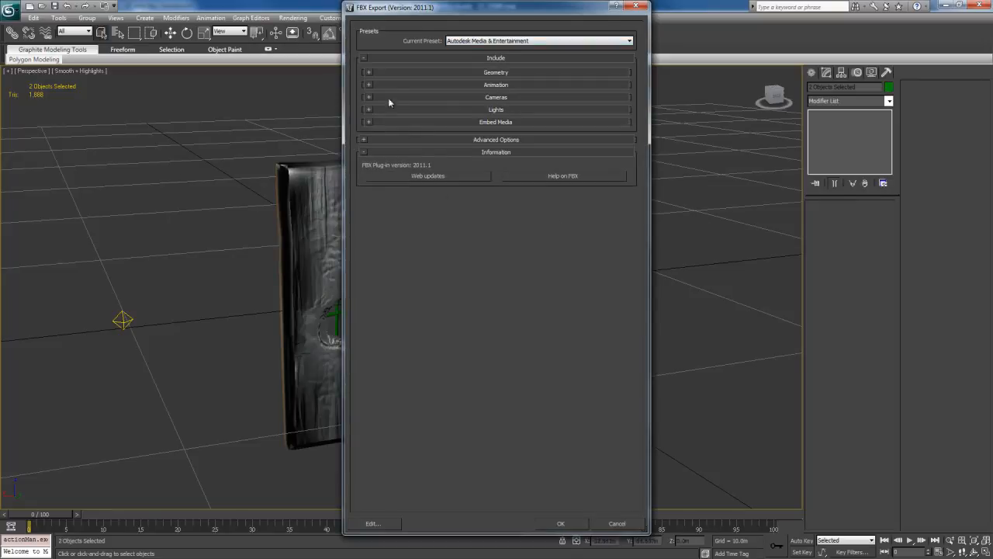
click(369, 73)
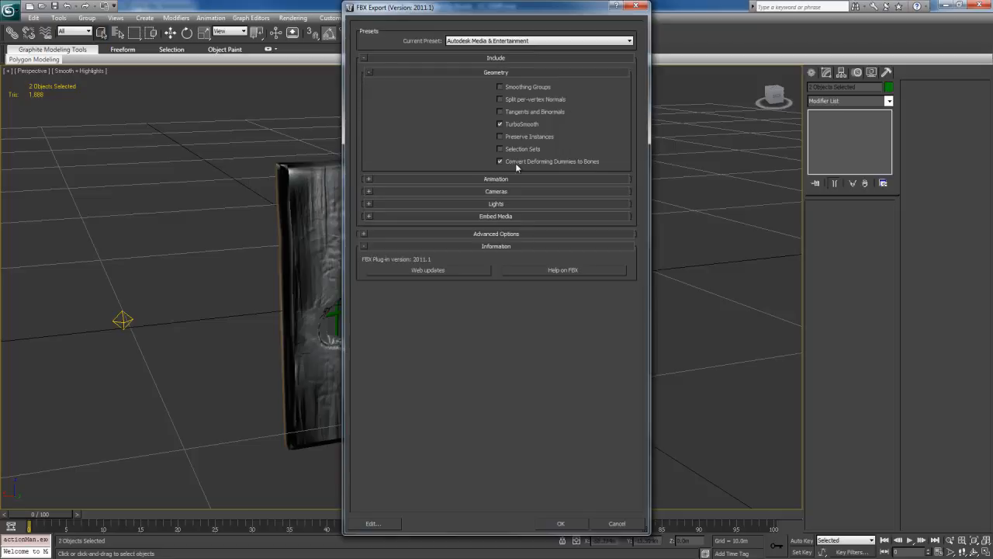
click(369, 72)
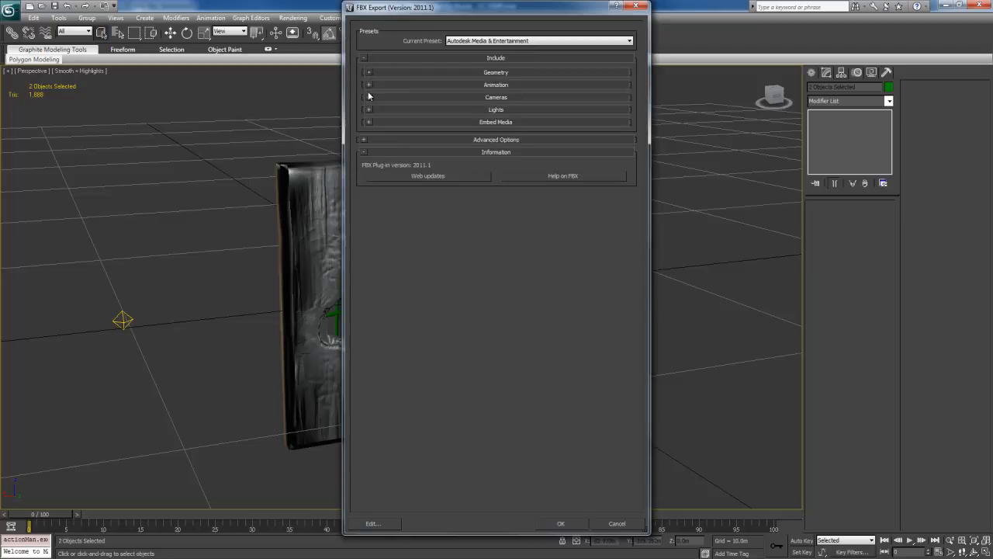
click(369, 85)
click(500, 98)
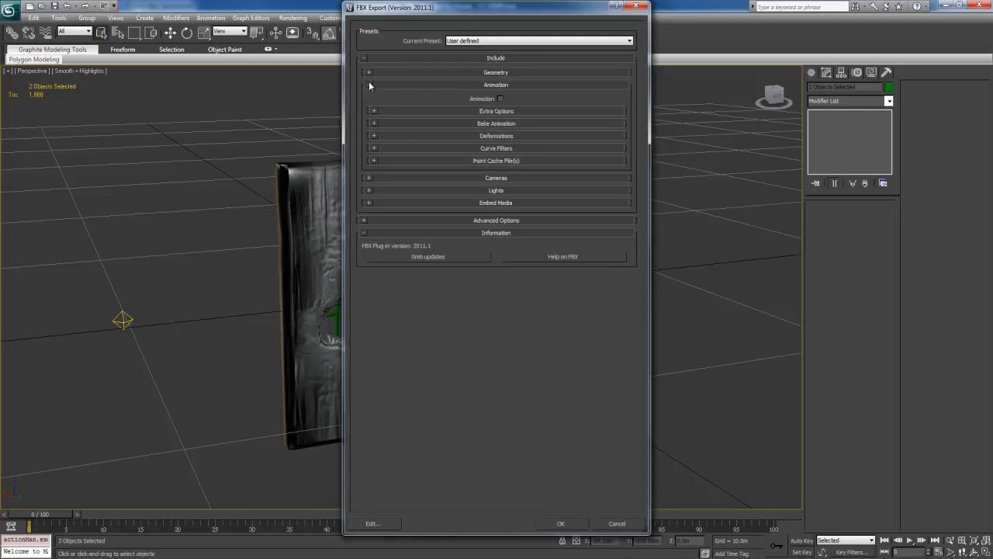
click(369, 84)
- Check the camera, light and embedded media settings for the FBX export
click(371, 96)
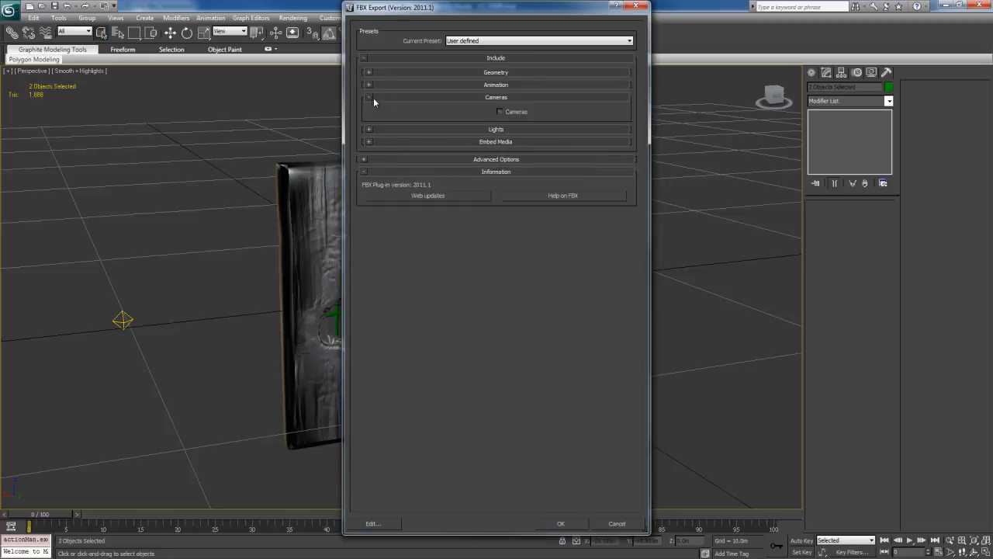
click(370, 97)
click(369, 109)
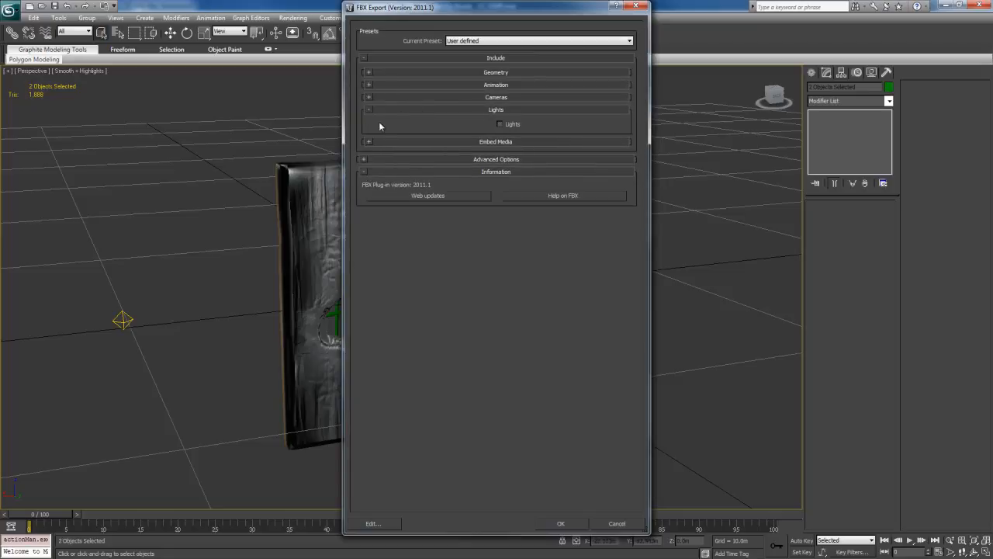
click(369, 110)
click(370, 122)
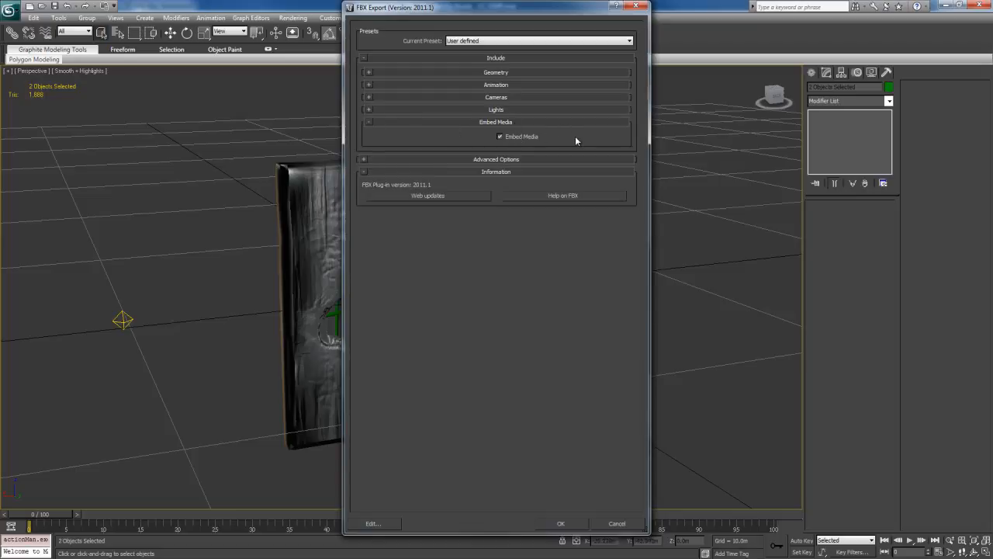
- Review the advanced FBX export options for units, axis conversion, UI and file format
click(501, 160)
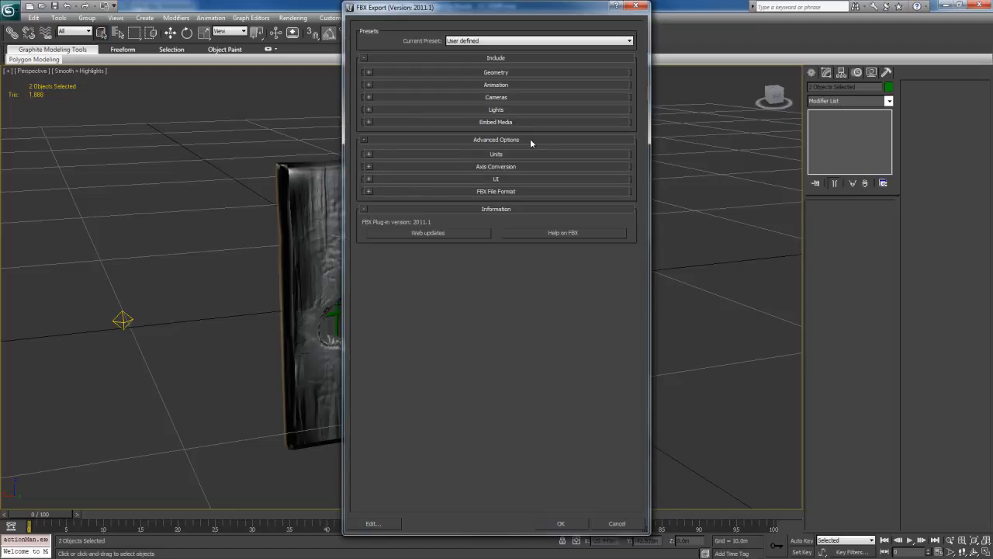
click(368, 153)
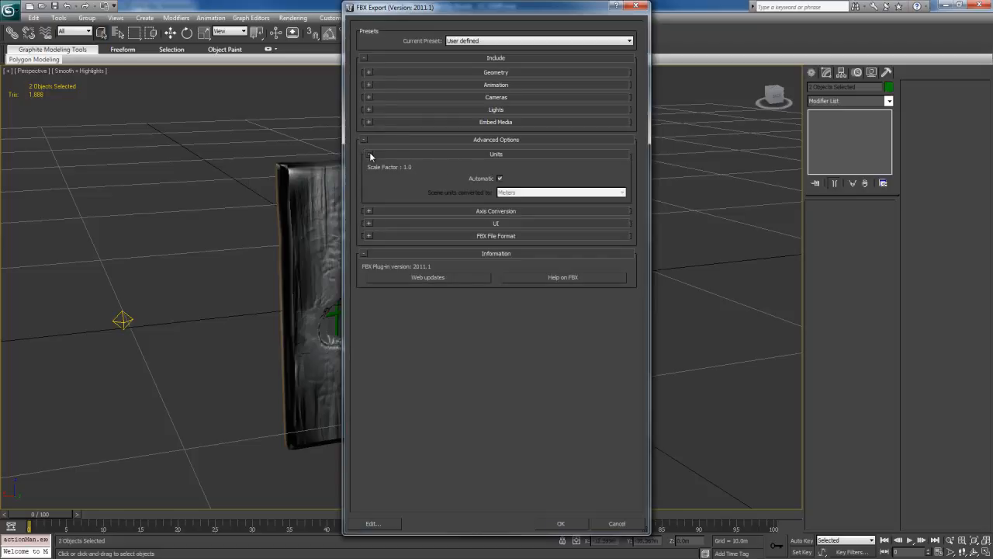
click(372, 154)
click(369, 166)
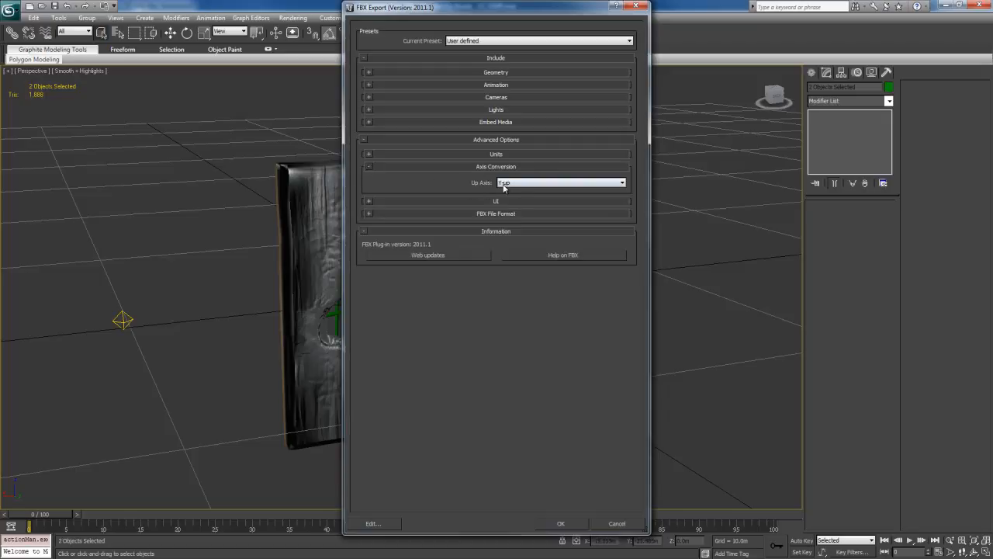
click(369, 166)
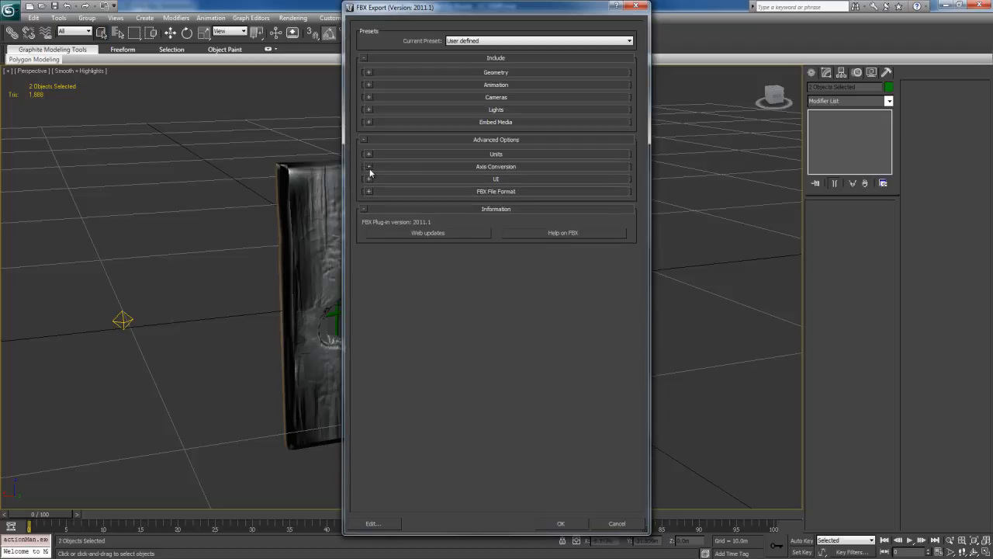
click(369, 179)
click(370, 178)
click(369, 191)
click(517, 207)
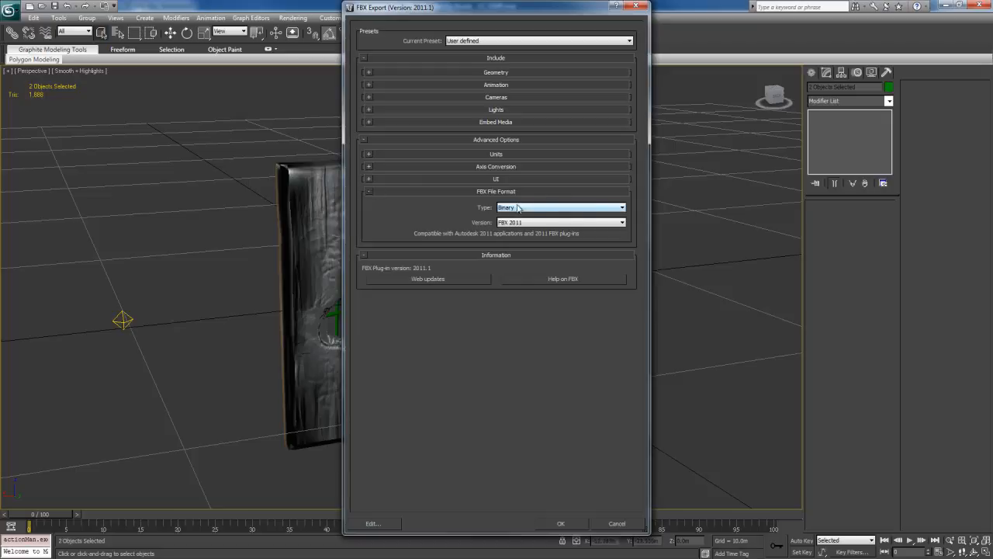
click(374, 191)
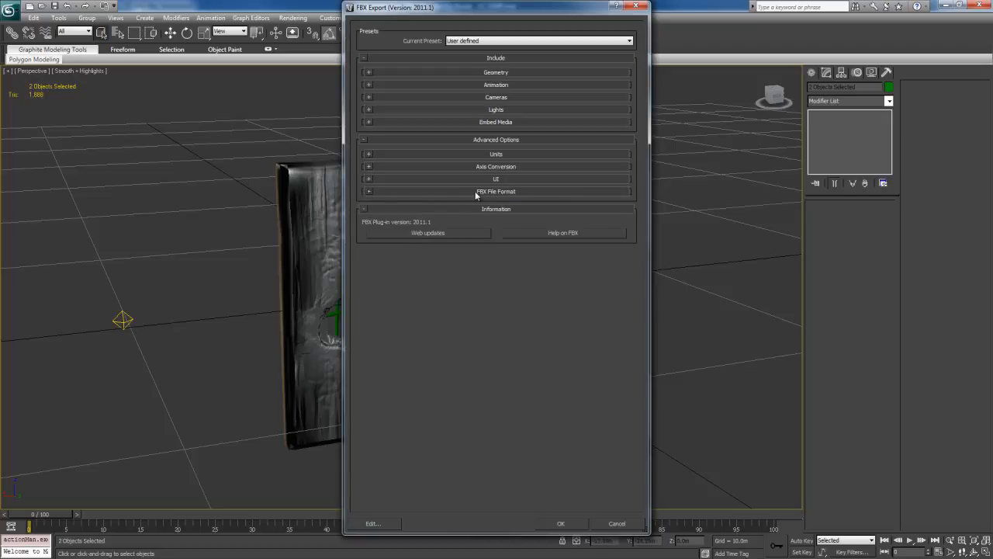
- Run the FBX export with the current settings, dismiss the warnings report and switch to Unity
click(576, 523)
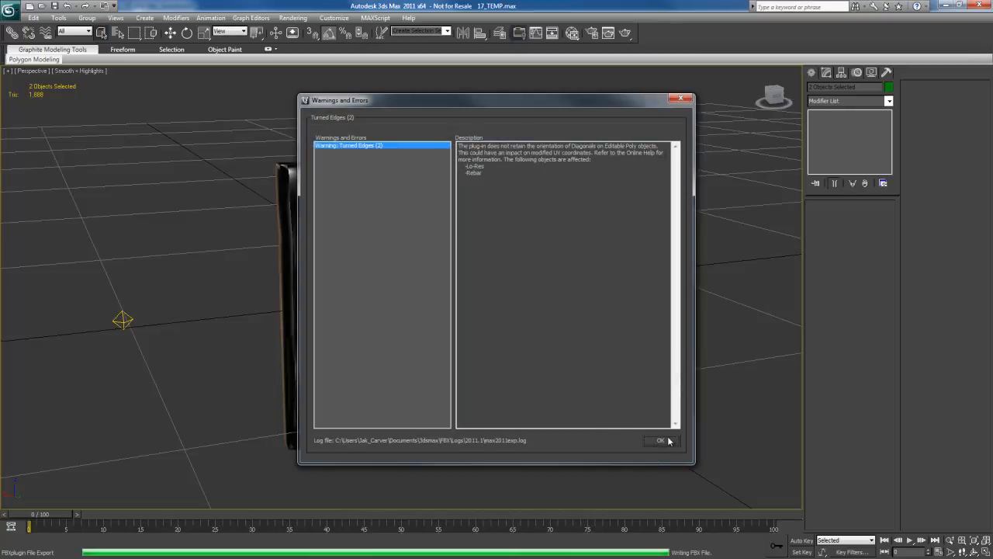
key(Return)
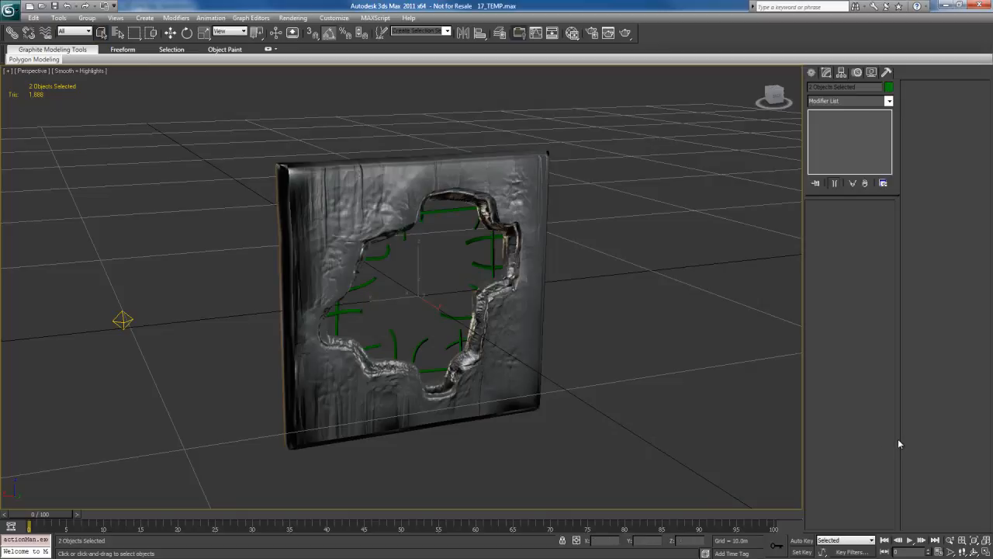
key(alt+Tab)
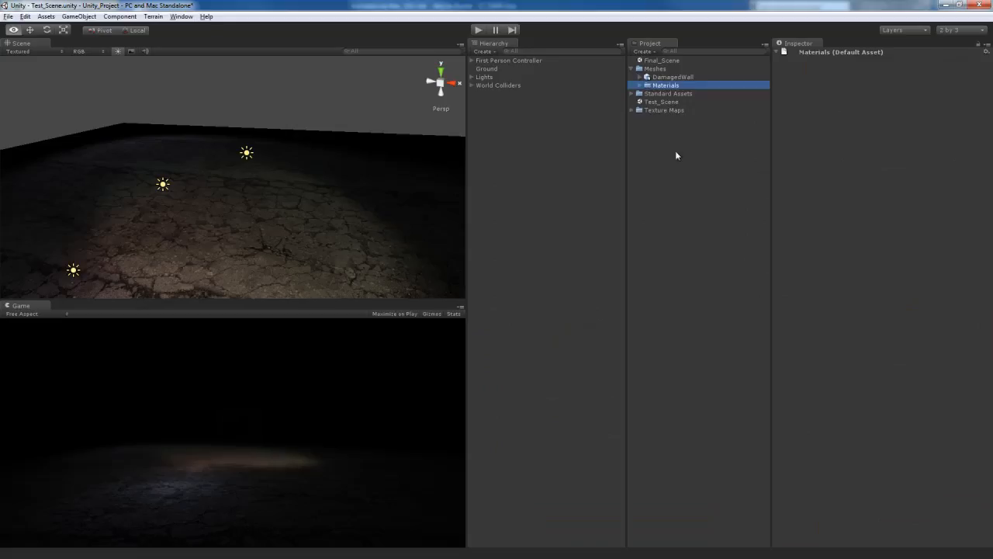
- Examine the imported DamagedWall model's import settings and compare the materials in the Materials folder inside Meshes
click(665, 79)
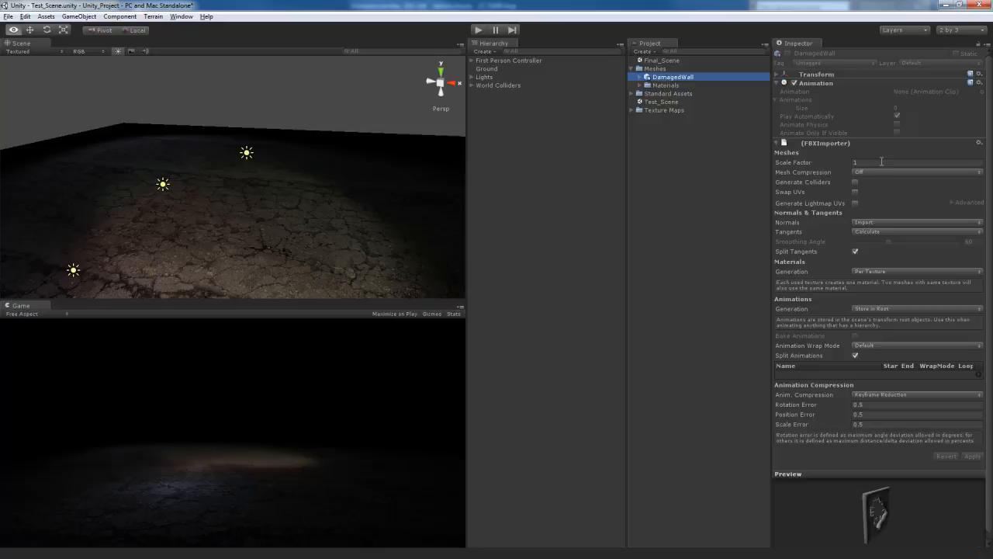
click(658, 86)
click(639, 85)
click(686, 93)
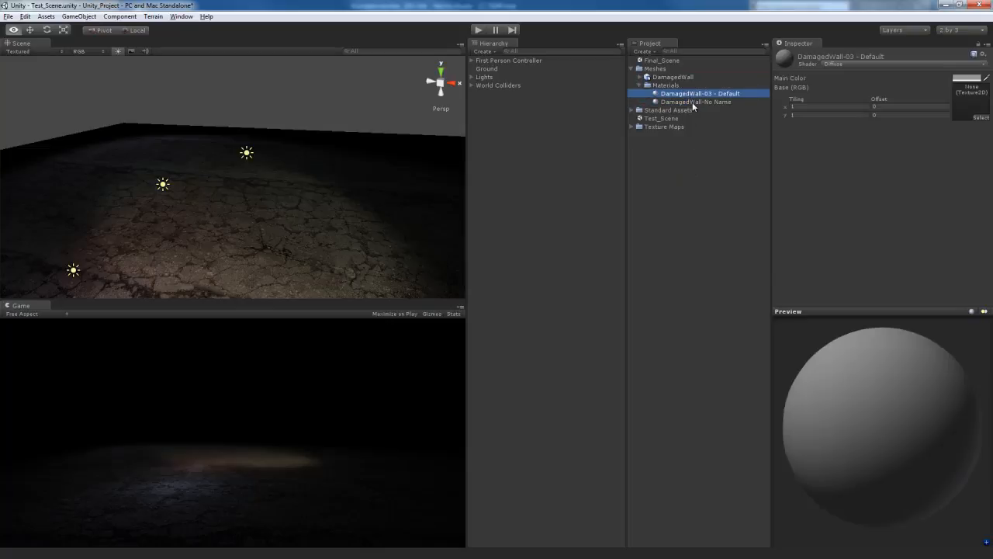
click(694, 103)
click(692, 93)
click(693, 101)
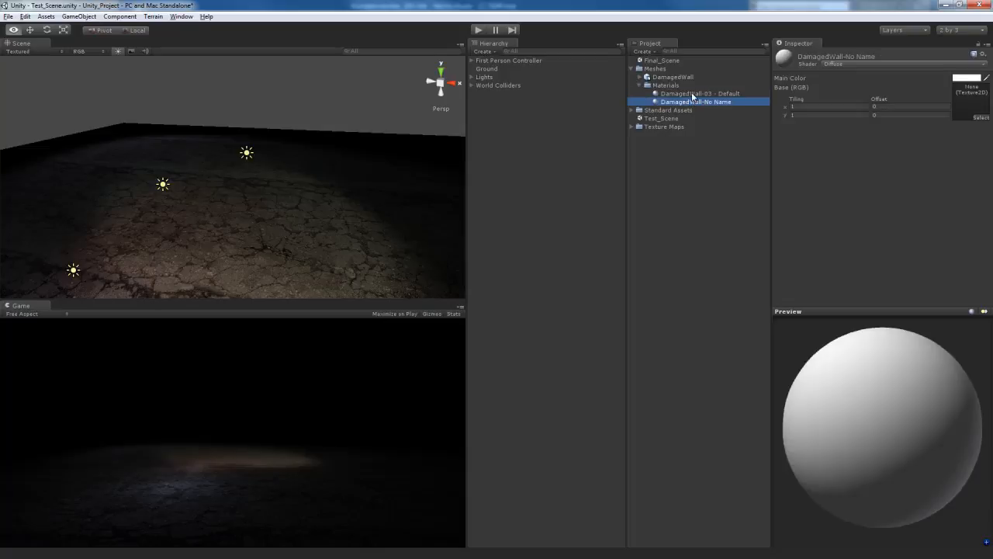
click(693, 94)
click(693, 102)
click(693, 94)
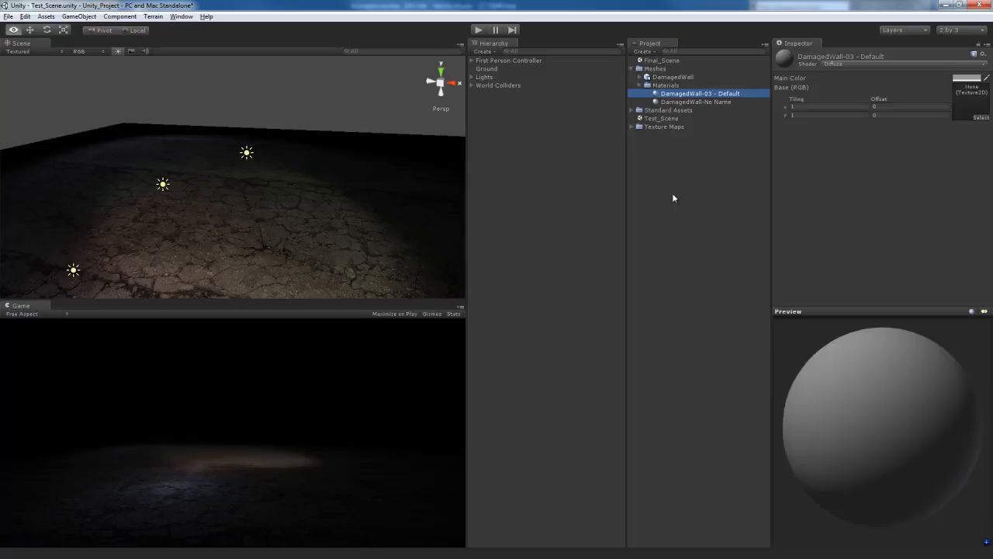
click(649, 85)
- Place the DamagedWall model in the scene and scale it down uniformly to about half its size
click(672, 76)
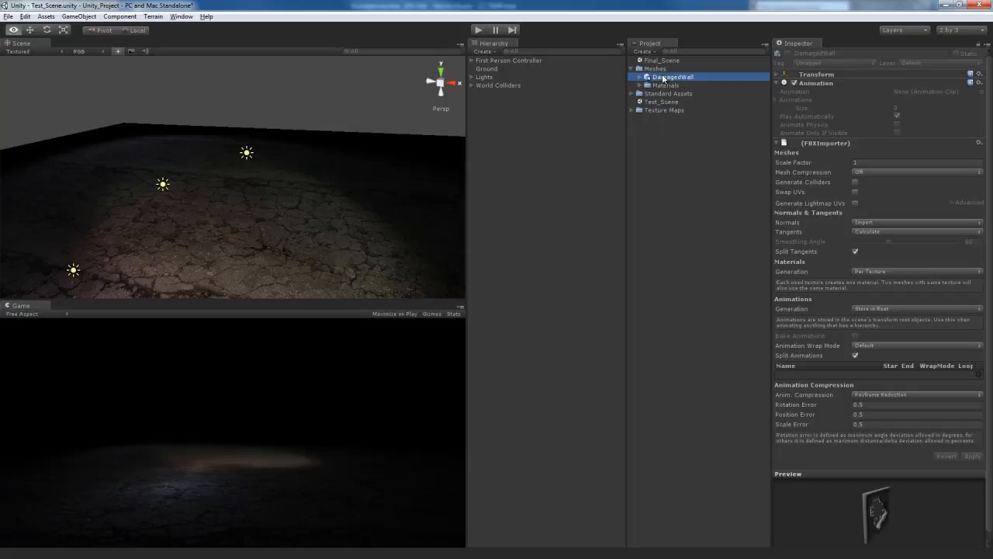
drag(681, 77, 239, 203)
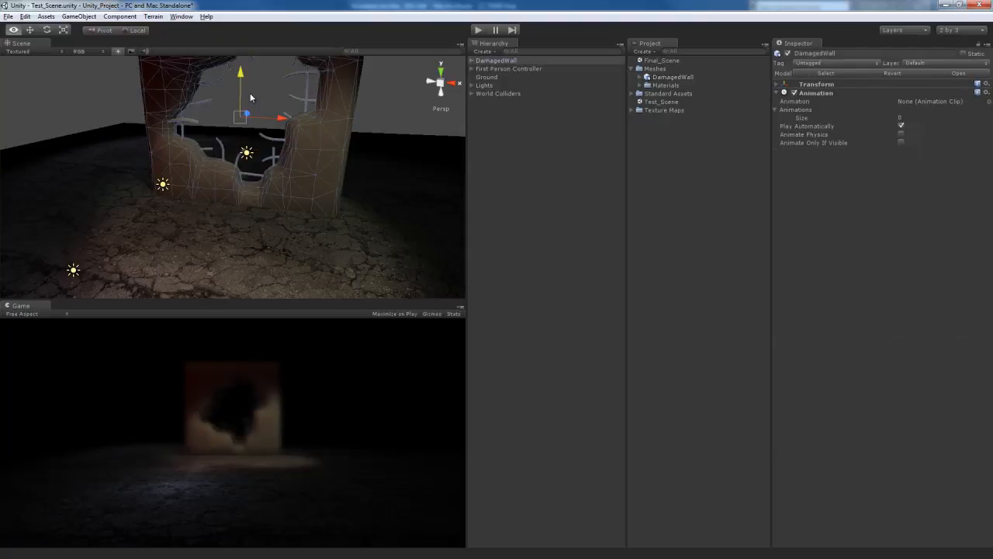
key(r)
drag(241, 119, 218, 132)
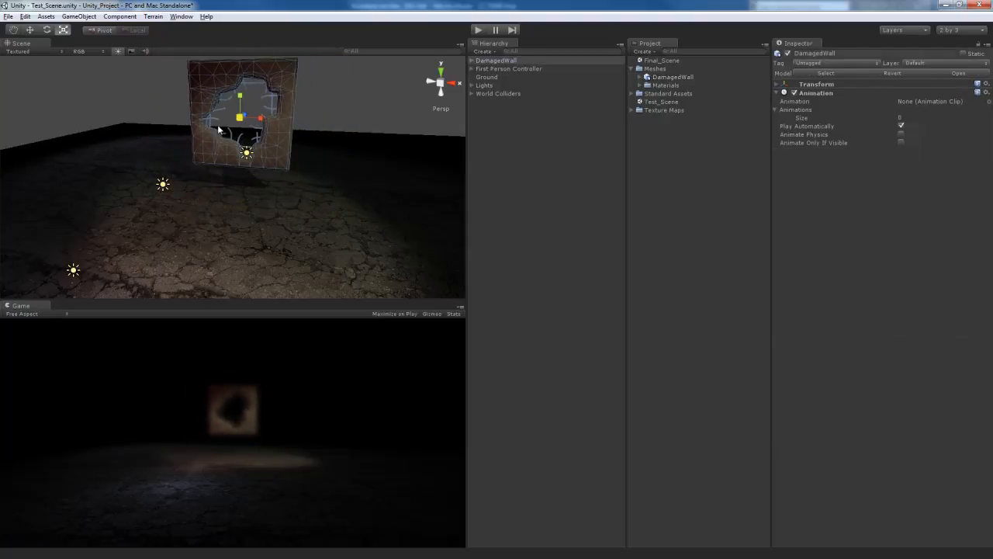
- Move the damaged wall straight down so that it rests on the ground, and inspect it up close
key(w)
drag(241, 80, 238, 116)
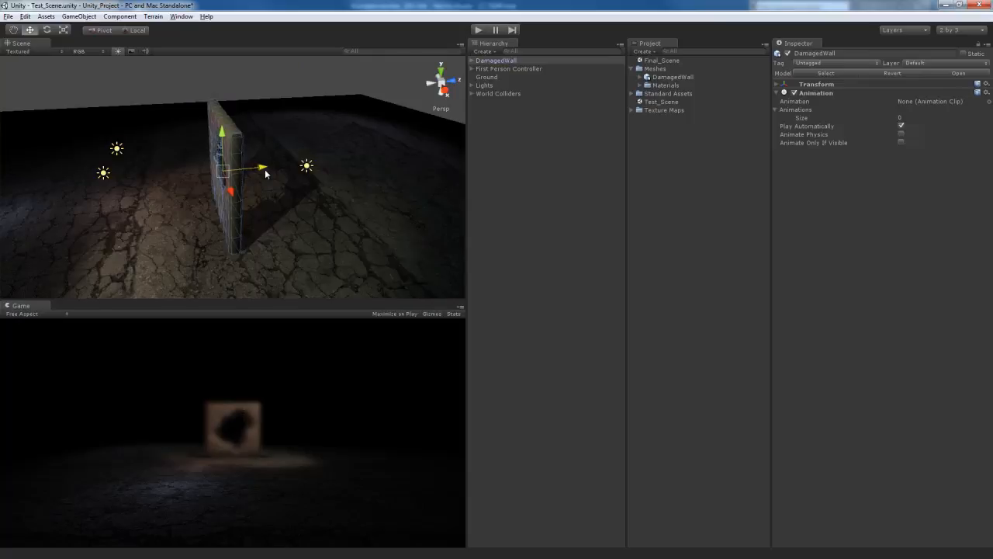
alt+drag(265, 170, 309, 191)
scroll(272, 208, up, 3)
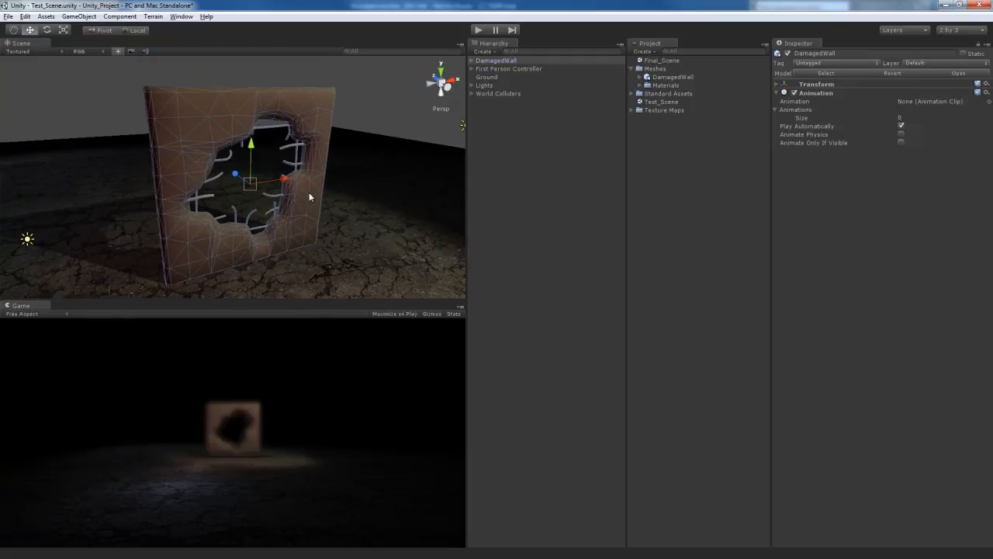
key(q)
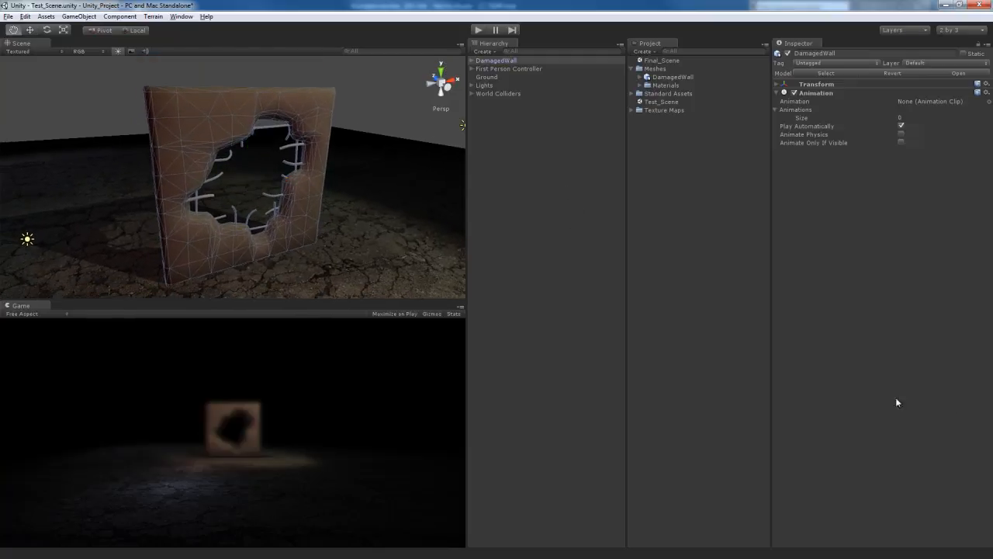